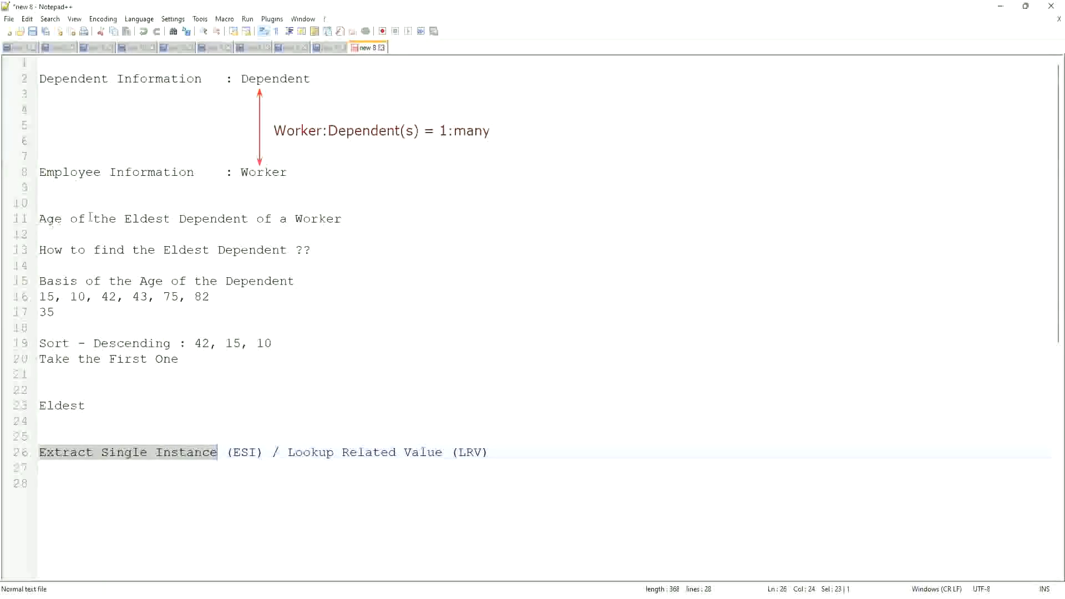
click(352, 218)
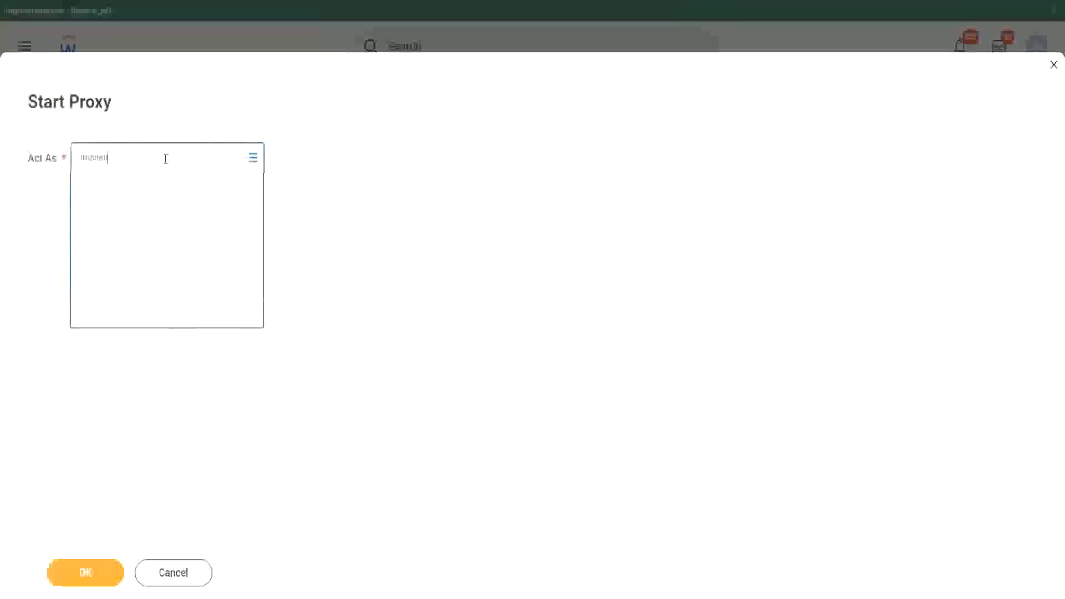
- Switch to Workday and start a proxy session acting on behalf of the matching employee
click(182, 190)
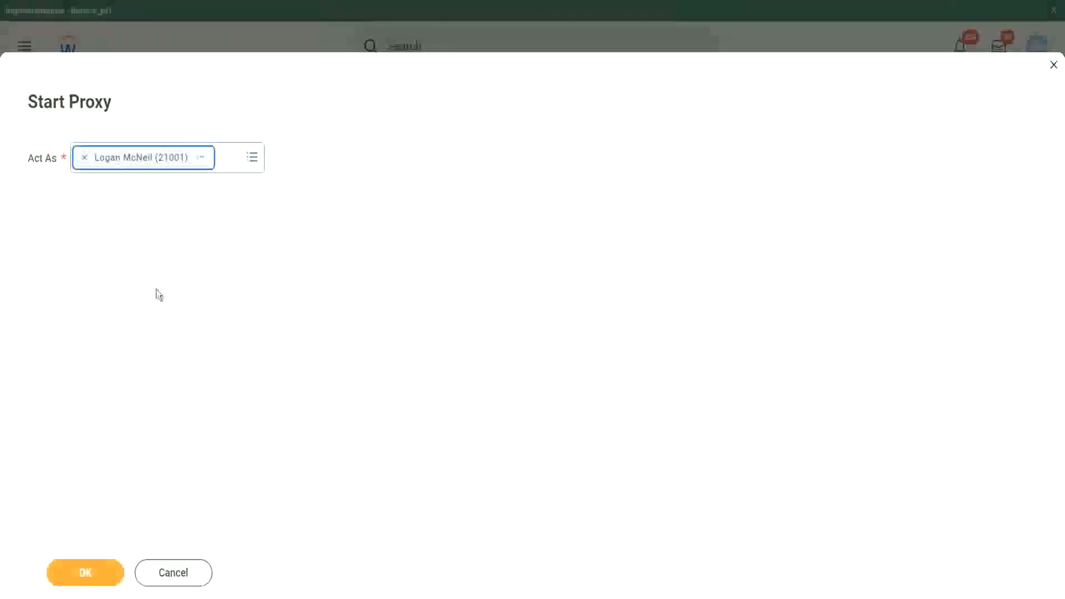
click(86, 580)
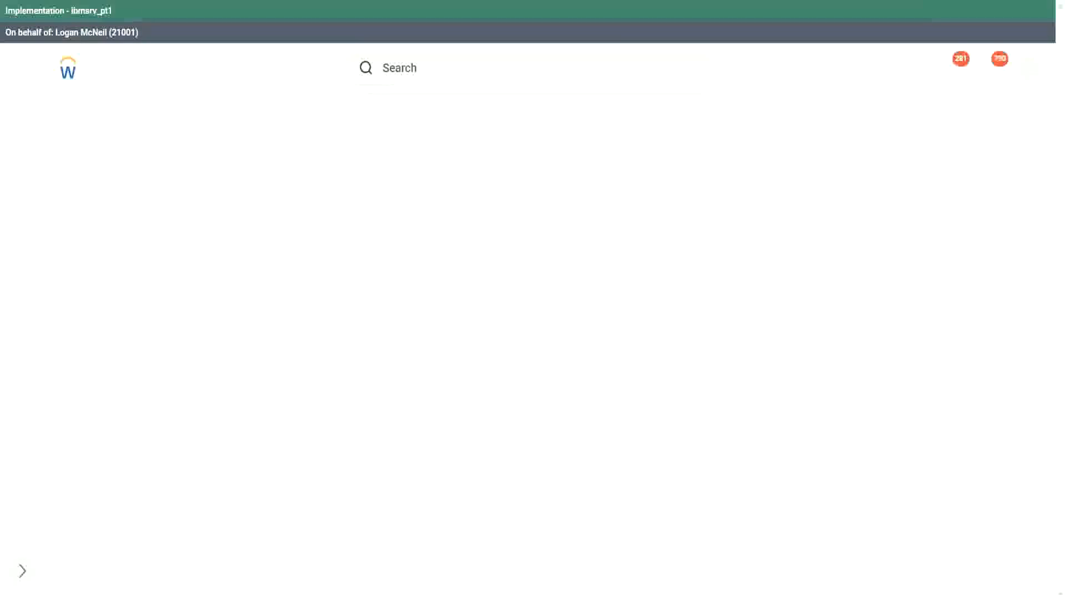
- Search report definitions for "rd: ww" and open the WW Base Pay Details custom report
click(420, 69)
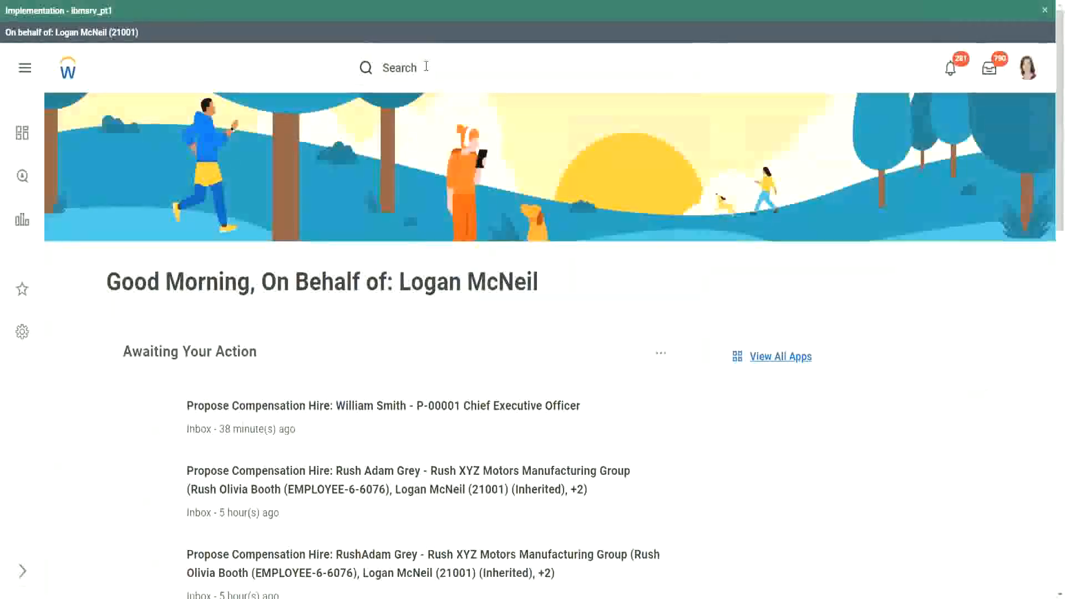
scroll(426, 67, down, 9)
scroll(407, 84, up, 9)
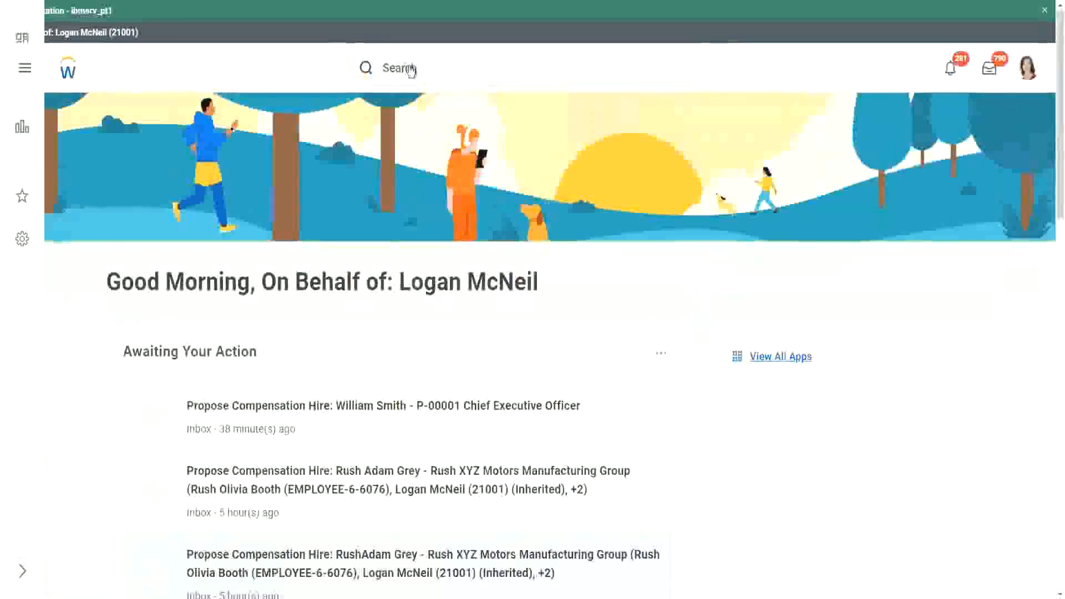
click(442, 67)
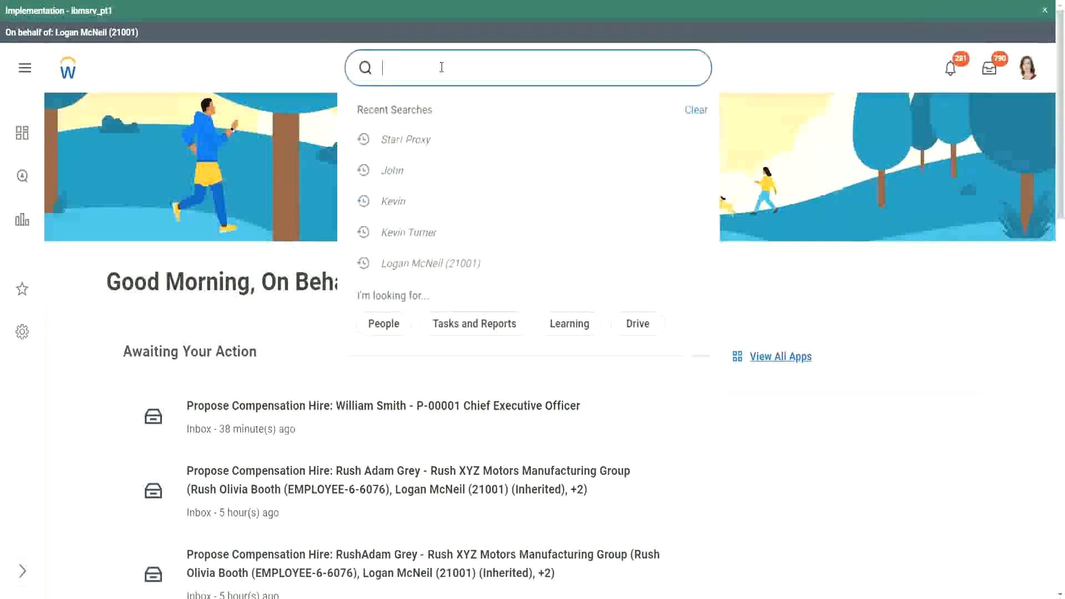
text(td: ww)
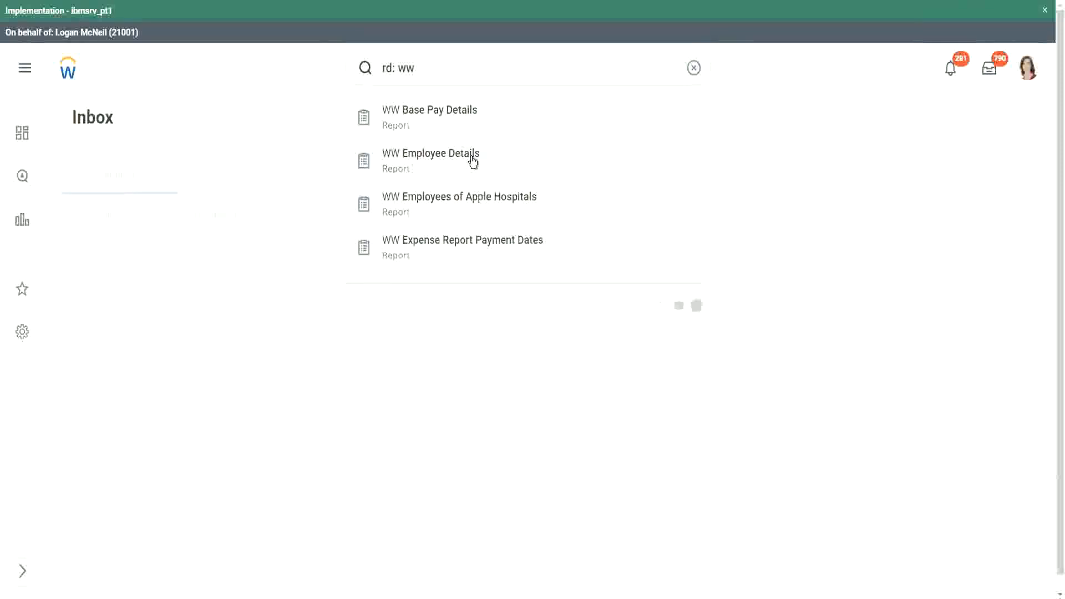
click(468, 113)
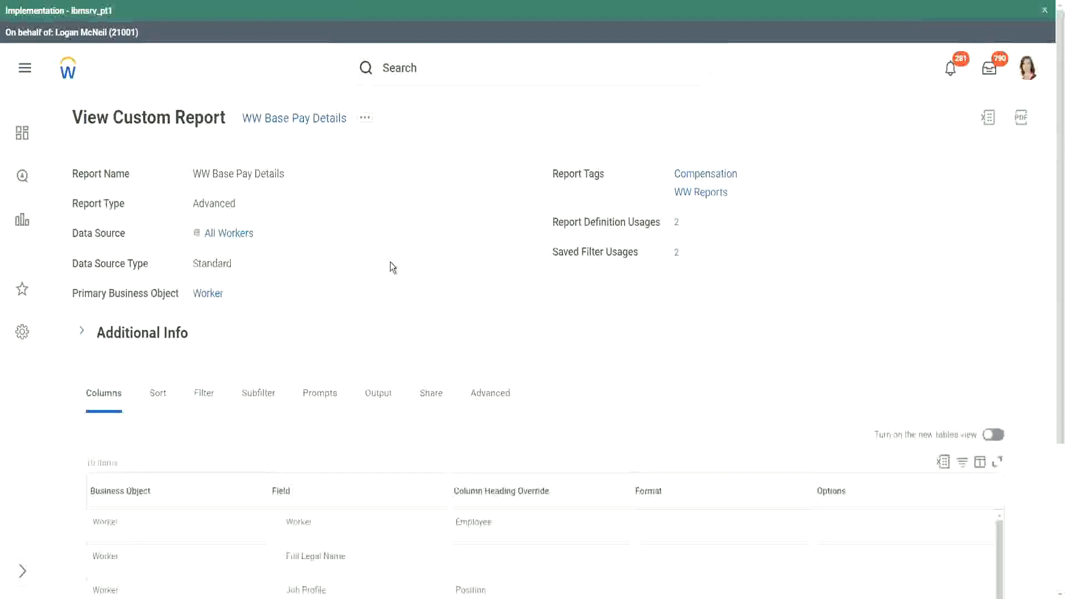
- Review the report's column definitions and run it for hire dates 04/25/2021 to 04/24/2022 without a saved filter
scroll(393, 268, down, 3)
scroll(392, 266, down, 2)
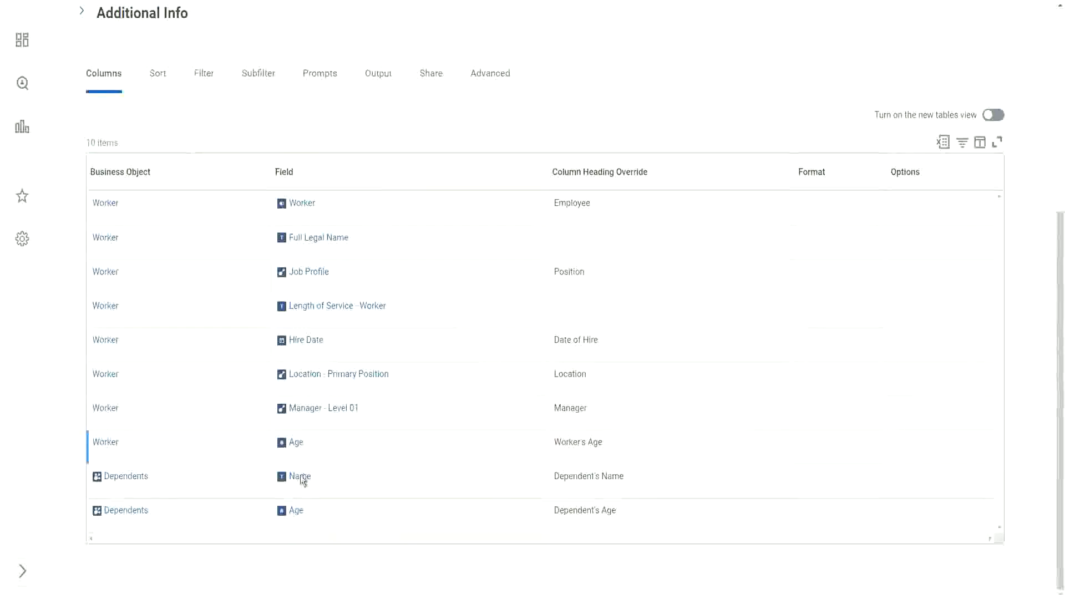
scroll(440, 355, up, 1)
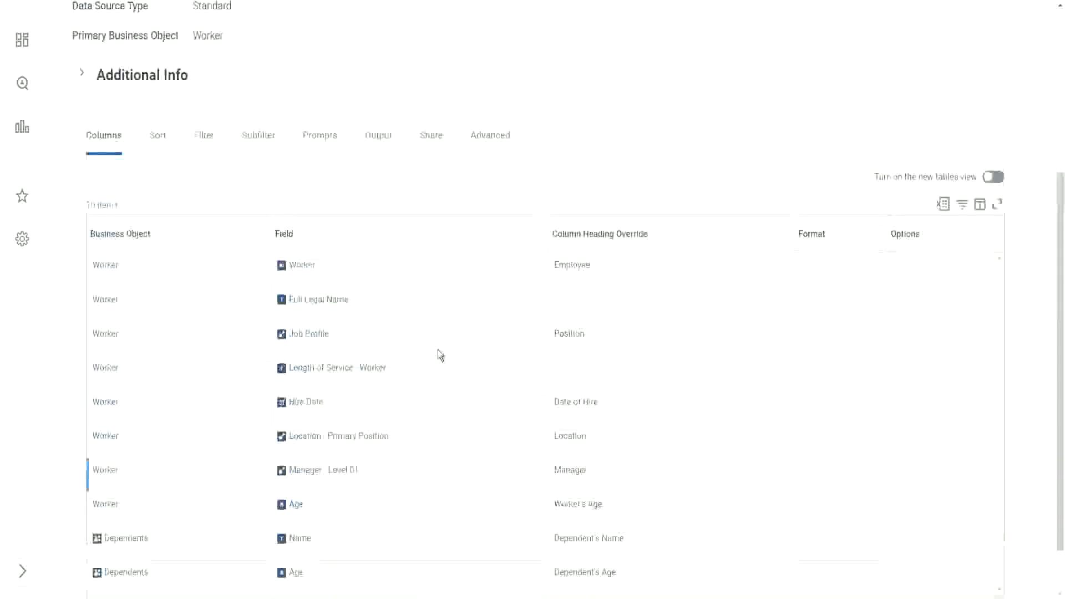
scroll(387, 178, up, 4)
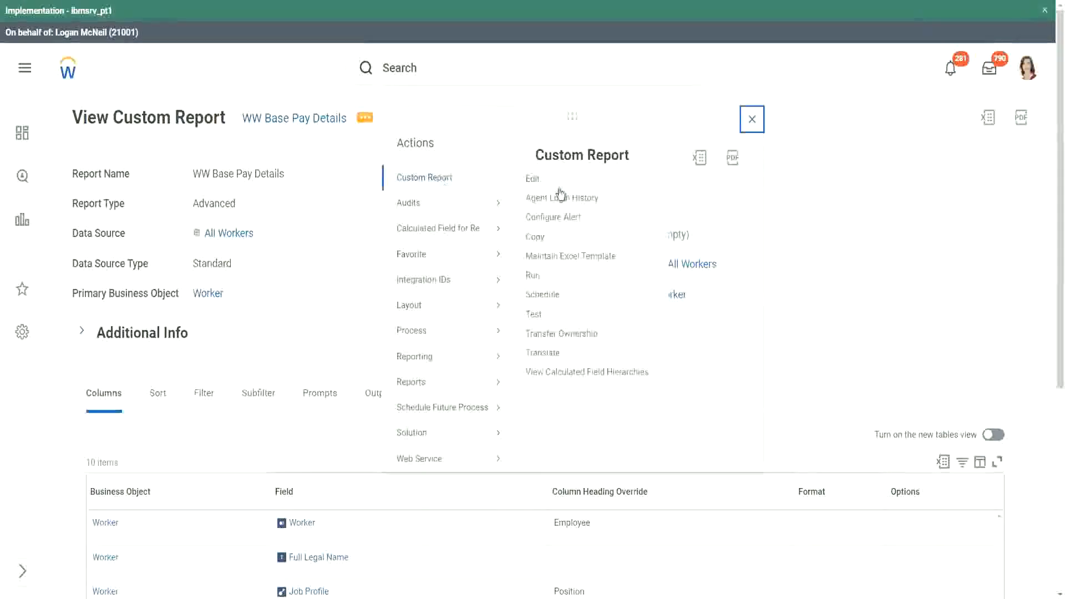
click(533, 277)
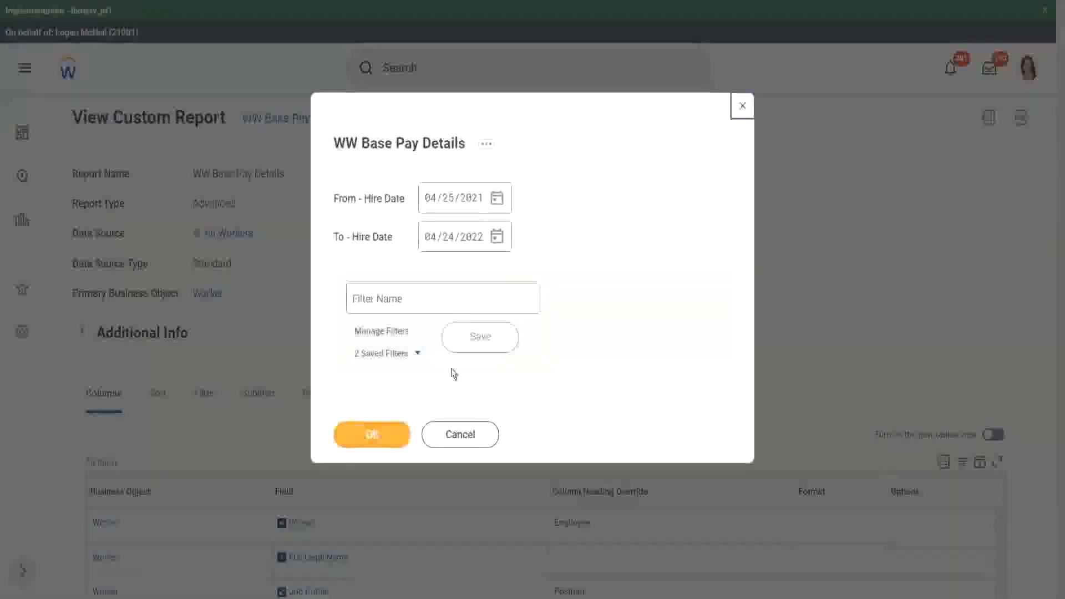
click(420, 355)
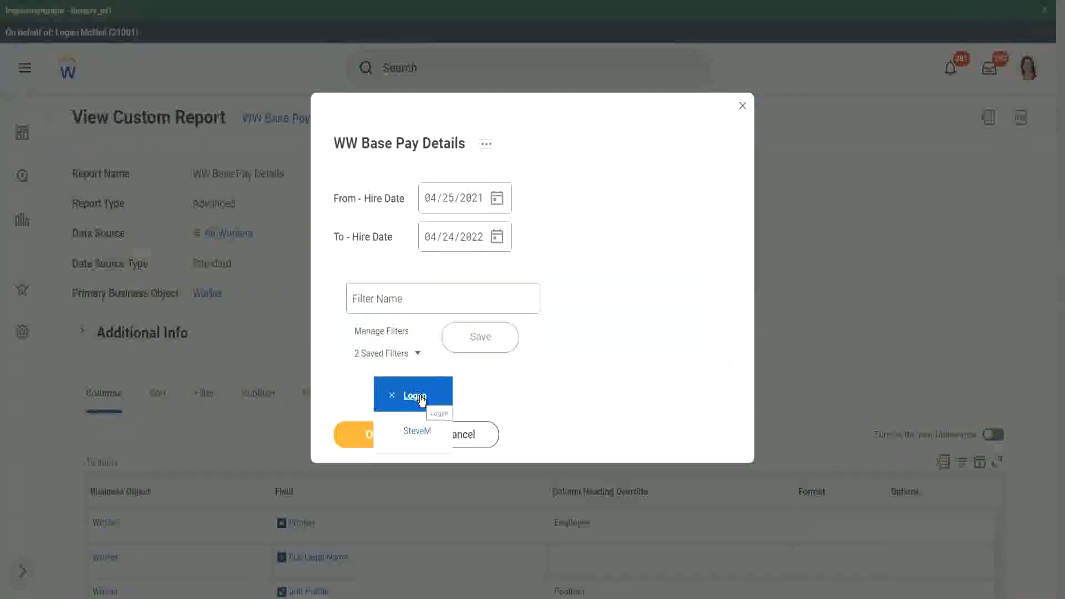
click(608, 185)
click(383, 435)
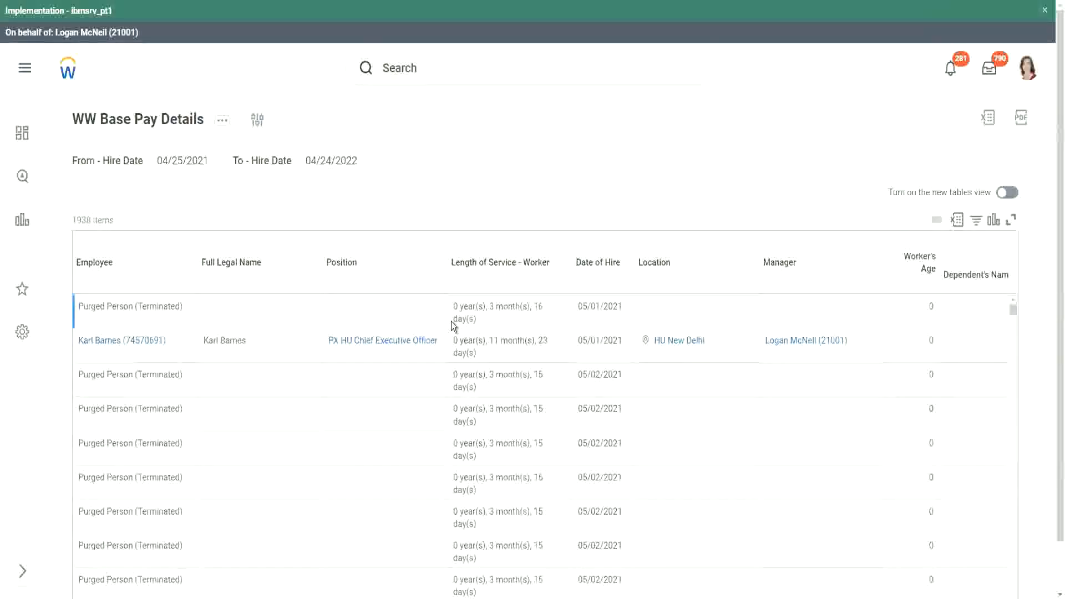
- Examine the report rows for workers with entries in the Dependent's Name and Dependent's Age columns
scroll(354, 333, down, 5)
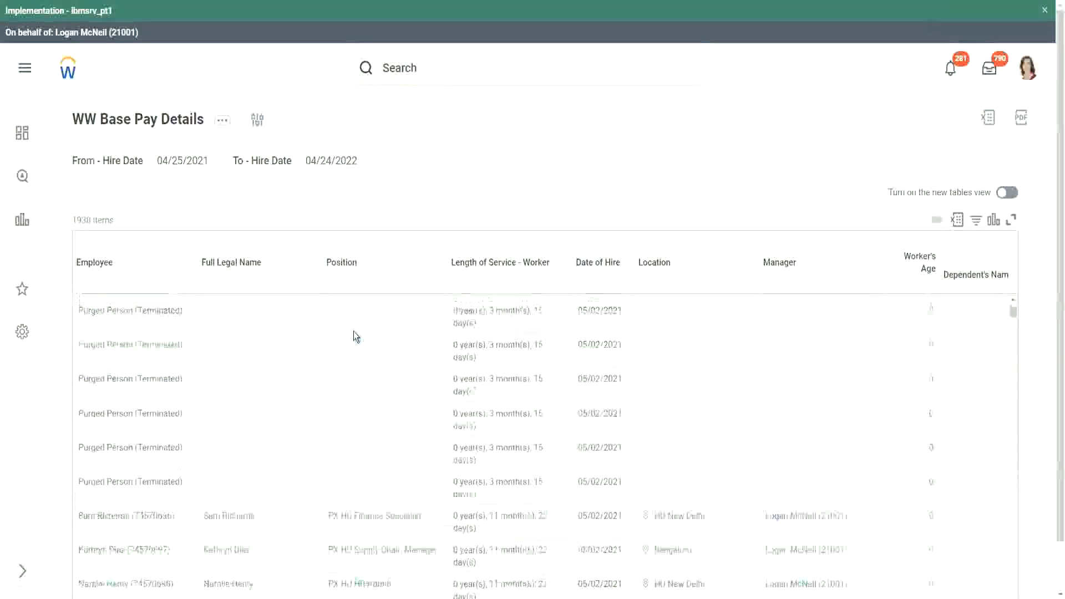
scroll(354, 331, down, 5)
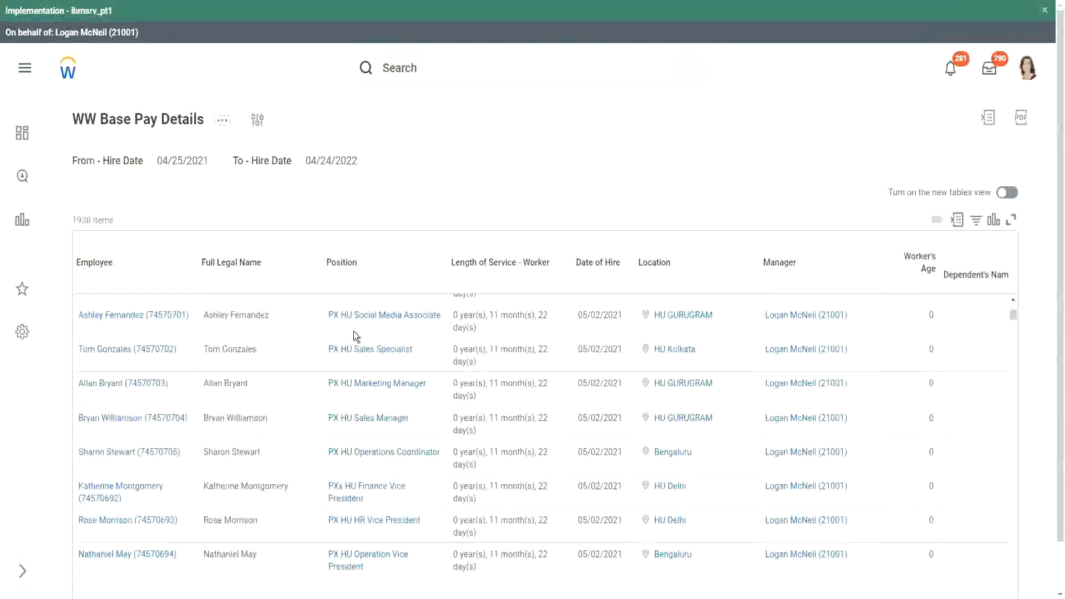
scroll(354, 331, down, 2)
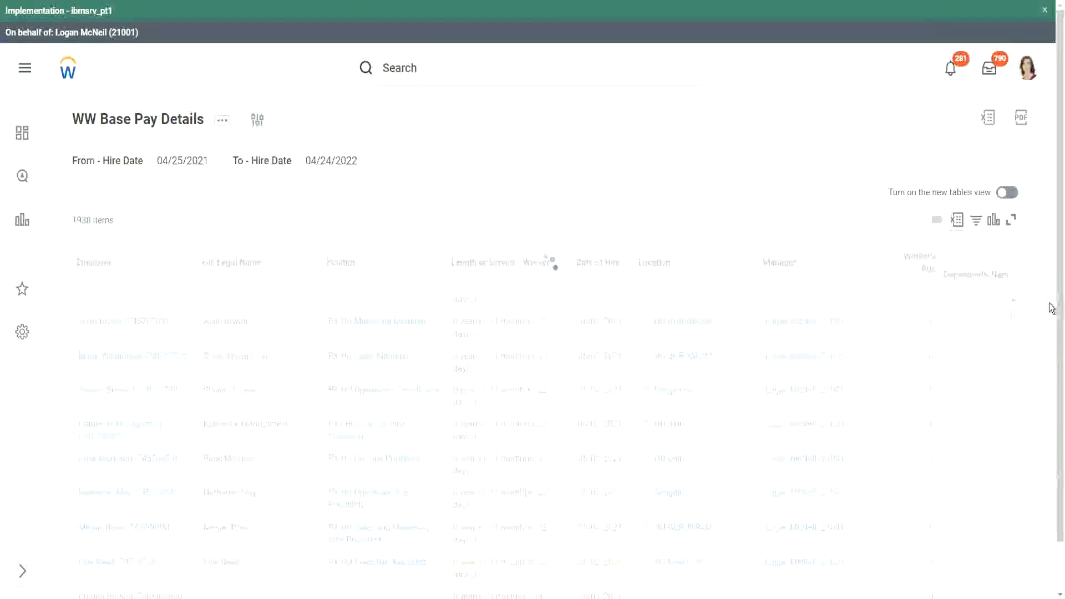
scroll(1051, 498, down, 1)
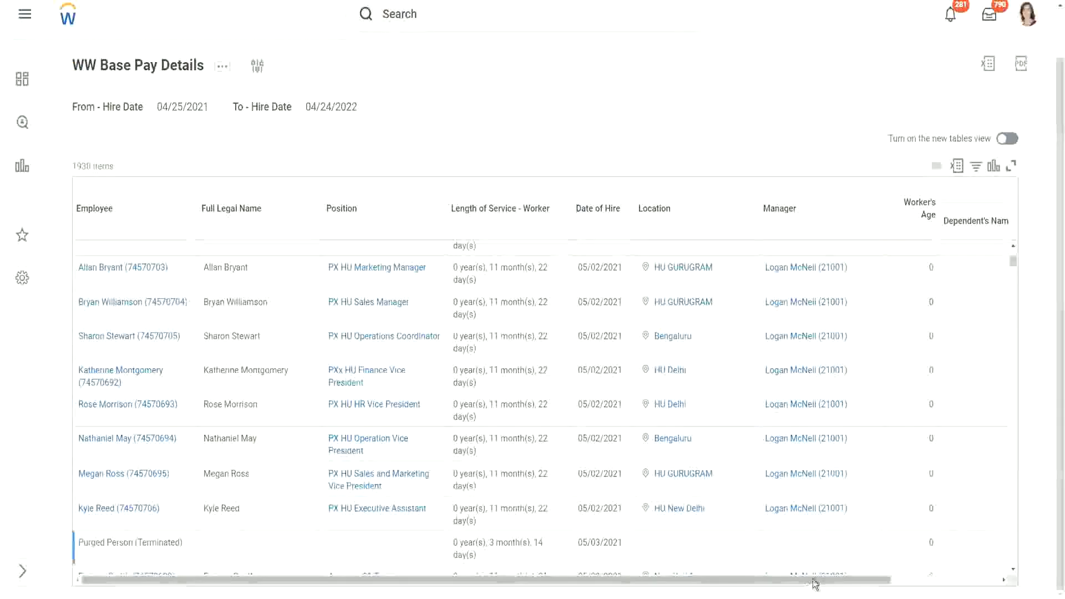
drag(815, 580, 956, 524)
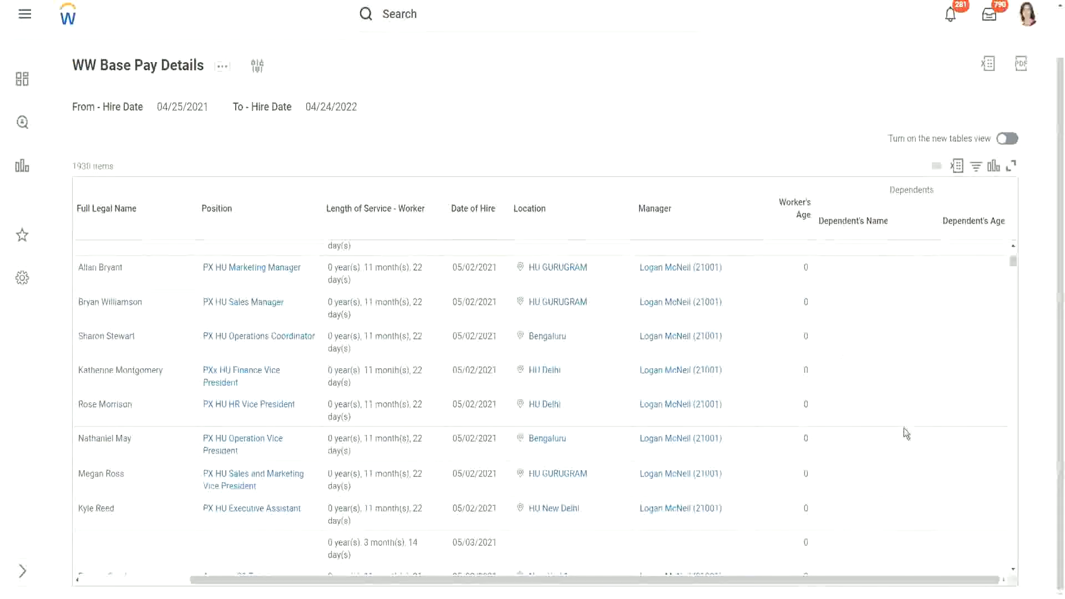
scroll(944, 379, down, 1)
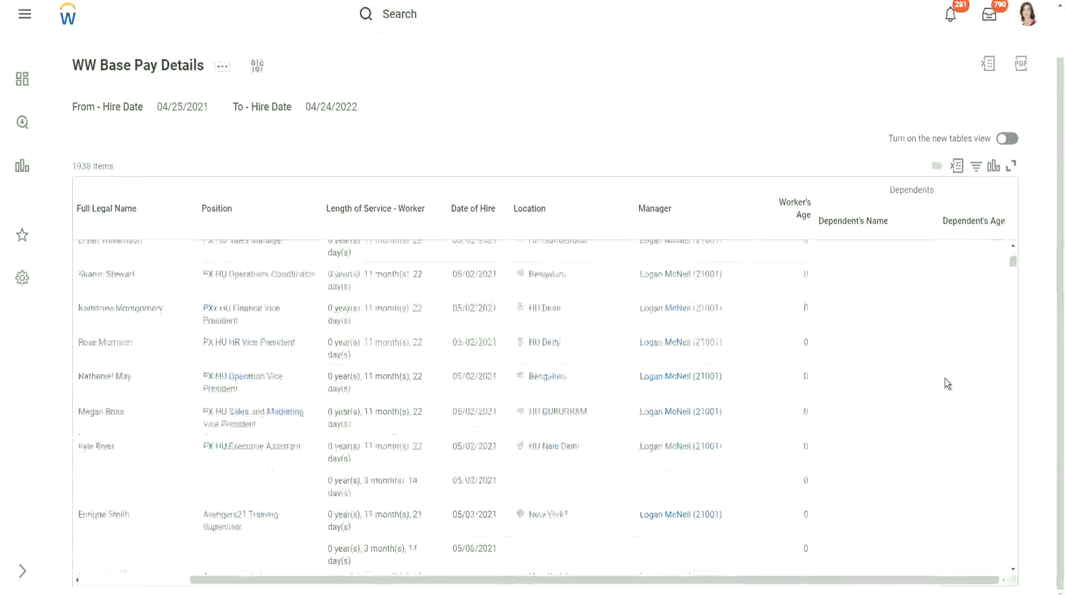
scroll(944, 378, down, 5)
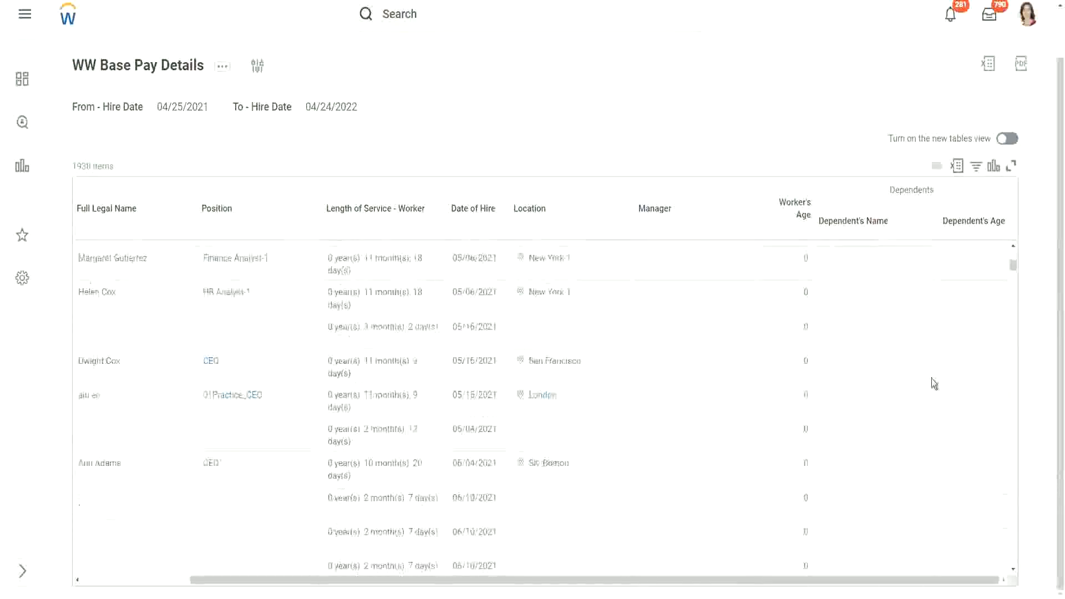
scroll(516, 247, up, 5)
scroll(341, 195, up, 1)
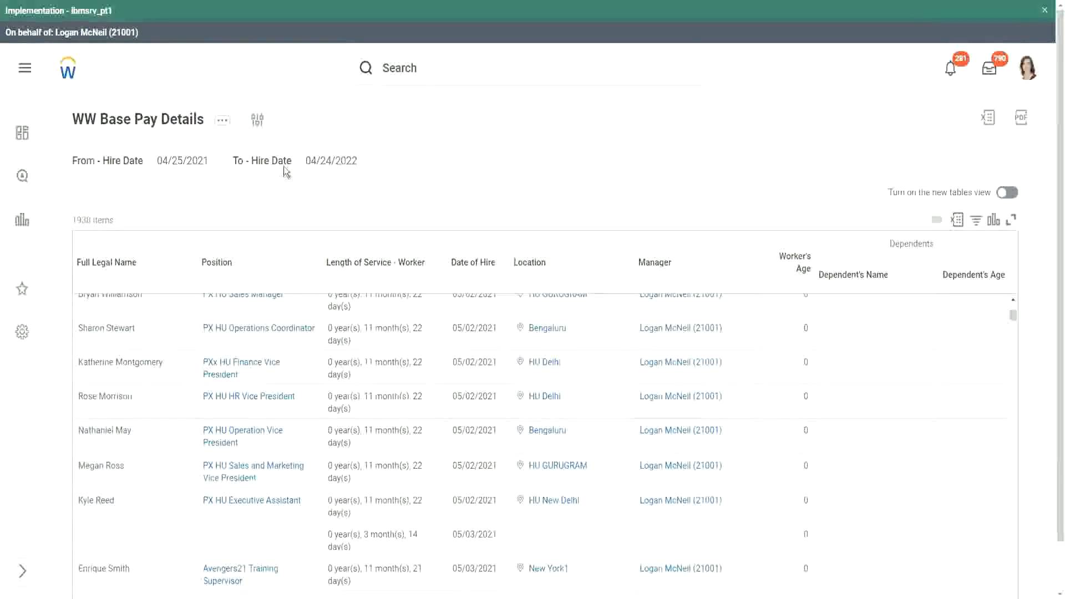
- Rerun the report with From - Hire Date 01/01/2000 and To - Hire Date 12/31/2000
click(259, 123)
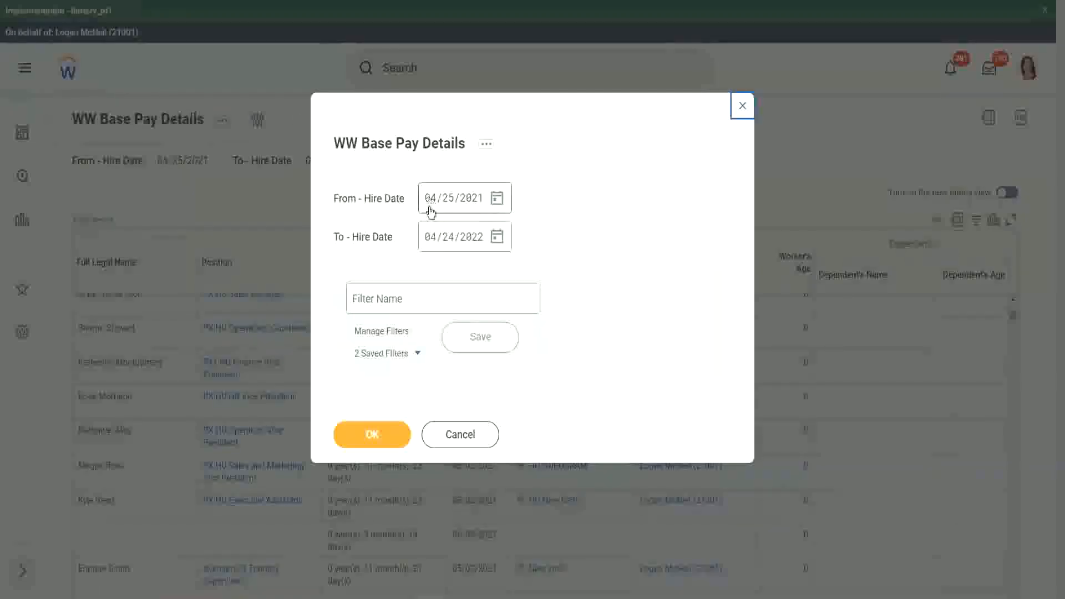
click(431, 209)
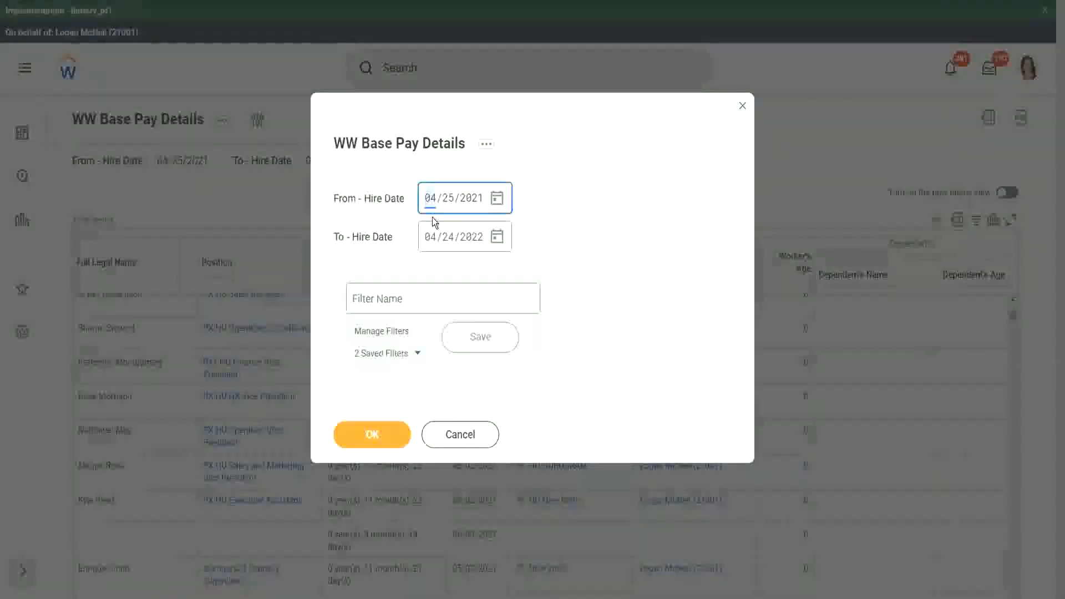
text(01012020)
text(2000)
key(Tab)
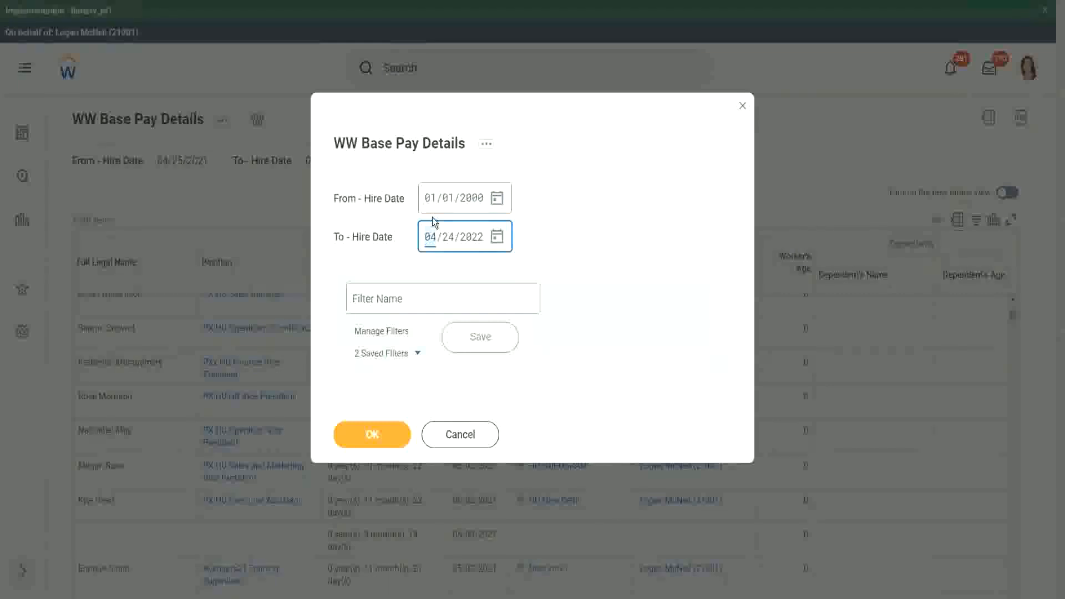
text(12312000)
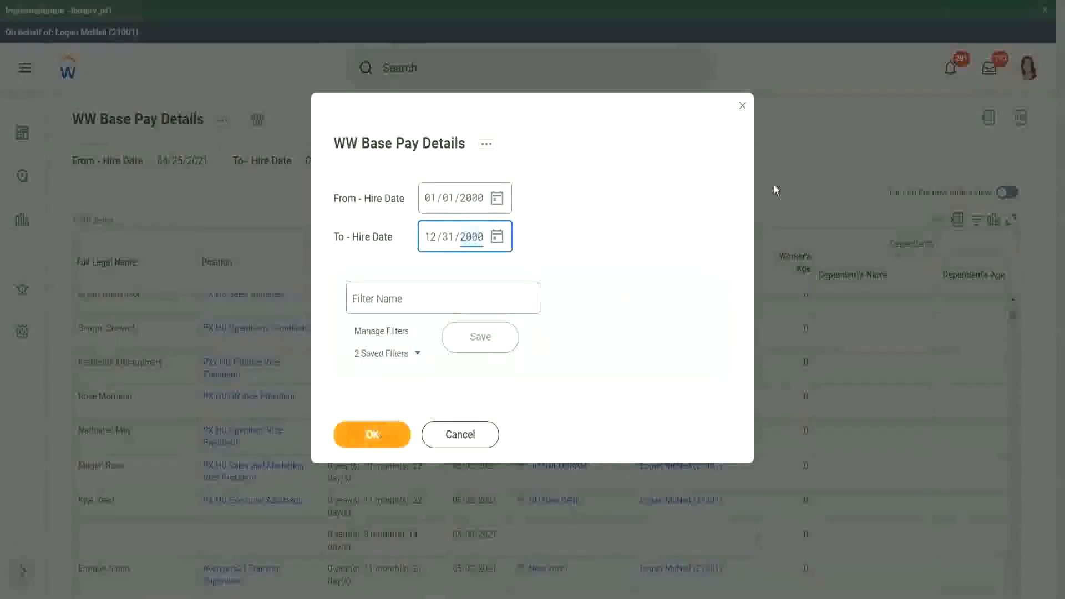
key(Return)
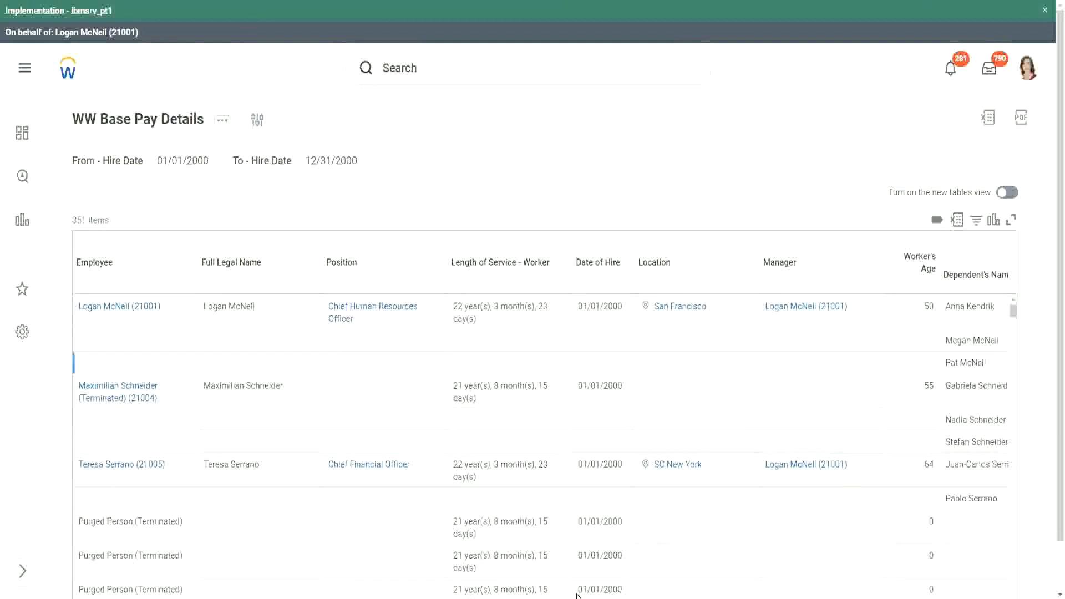
- Compare the ages of each worker's dependents in the rerun report to identify the eldest one
scroll(1051, 513, down, 1)
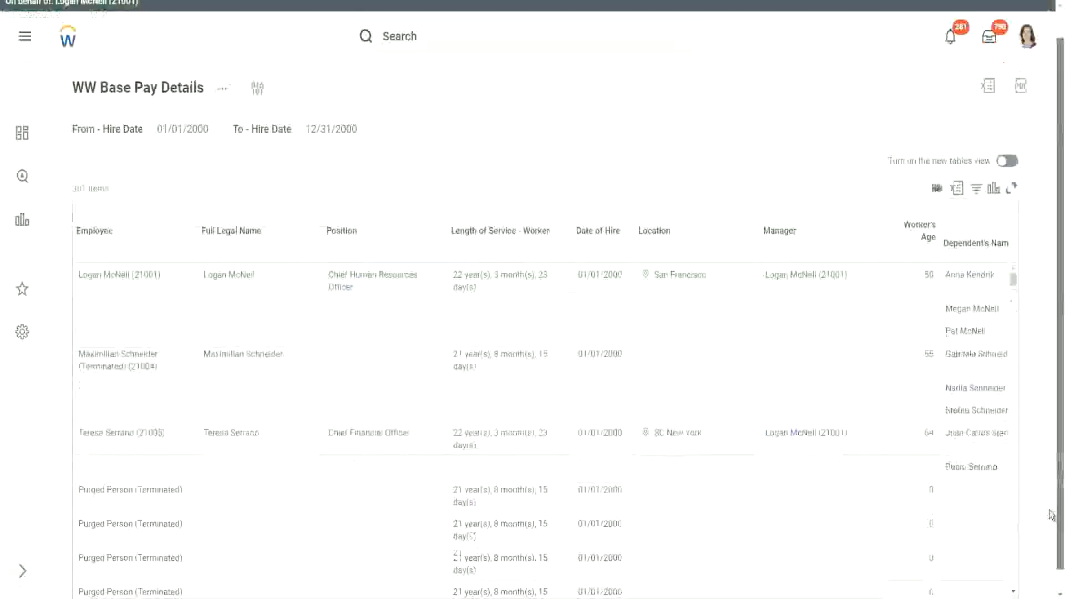
drag(1050, 509, 1048, 533)
drag(843, 583, 958, 583)
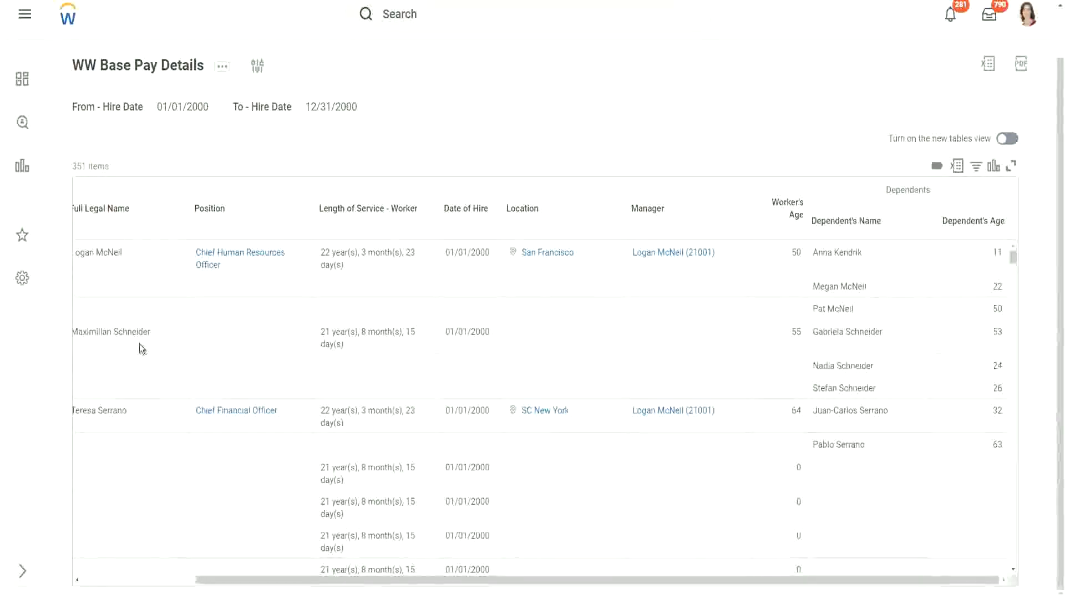
drag(89, 331, 168, 328)
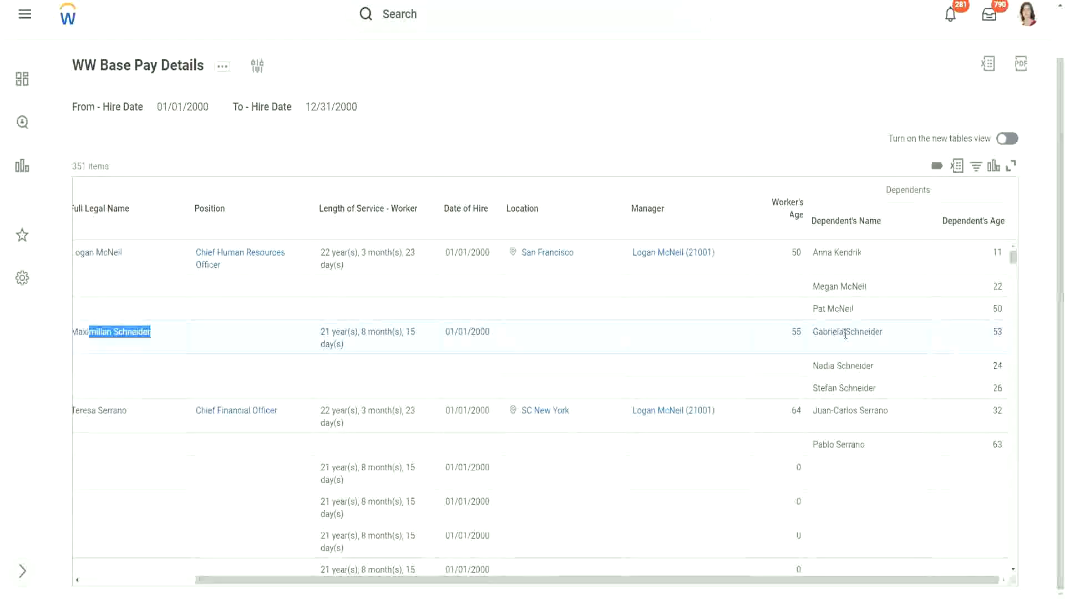
click(842, 364)
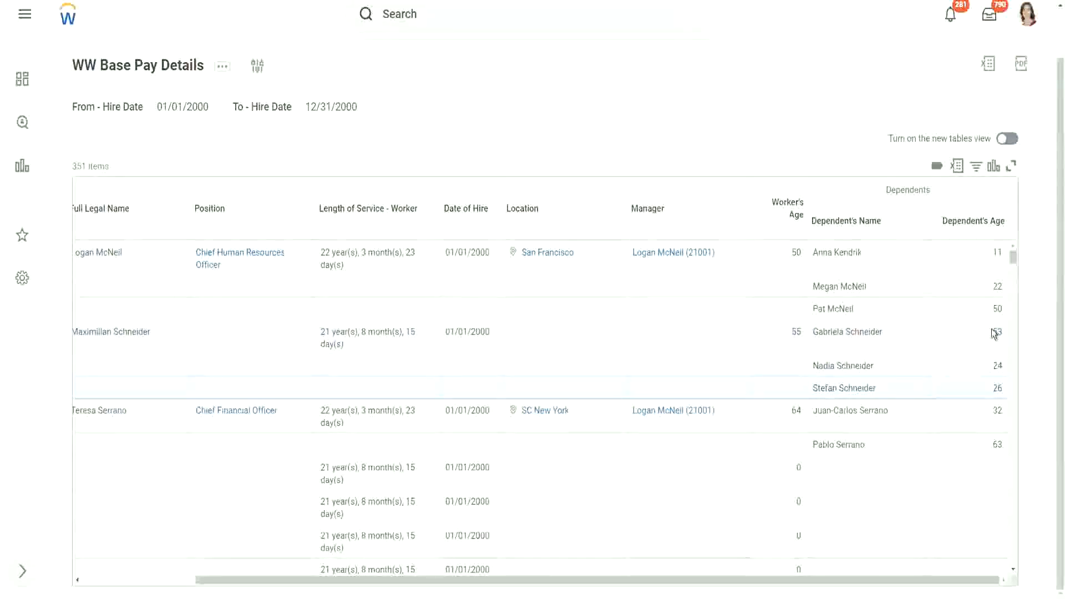
drag(994, 333, 1005, 342)
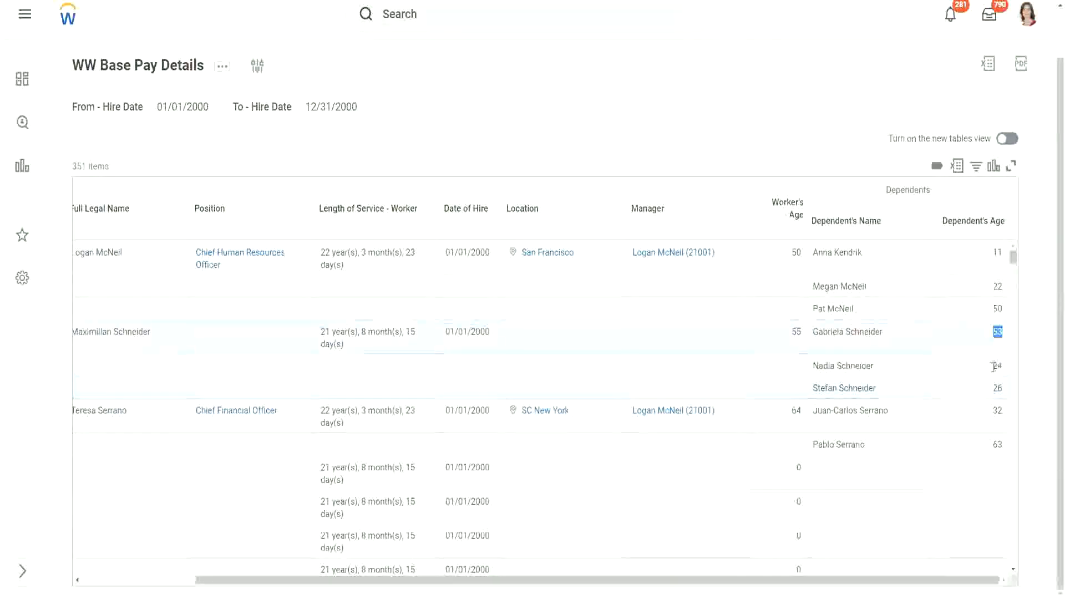
click(1004, 367)
double_click(1004, 368)
double_click(998, 389)
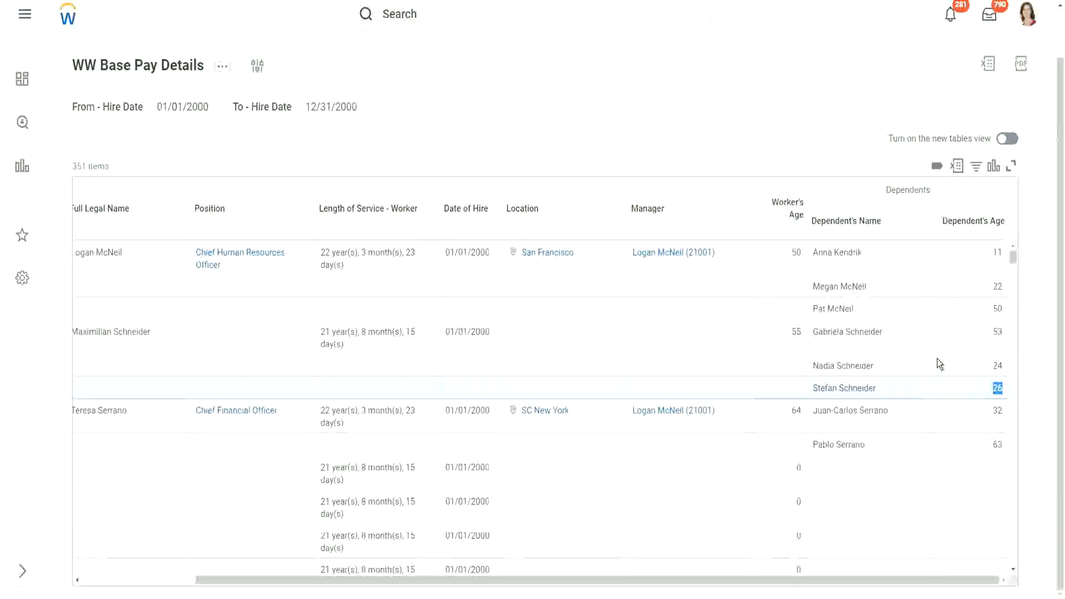
scroll(927, 364, down, 3)
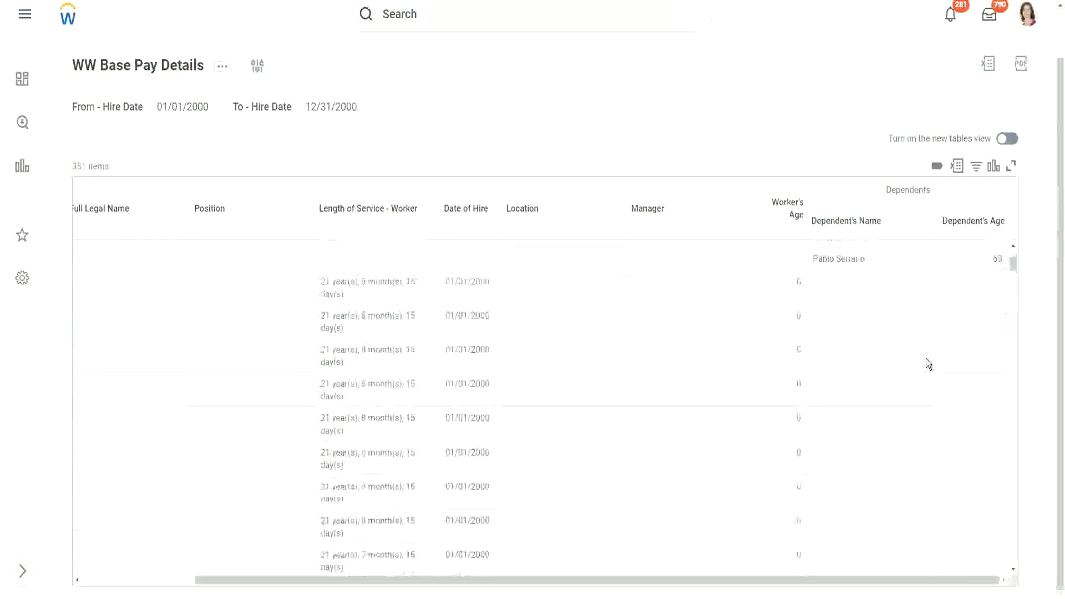
scroll(928, 364, down, 2)
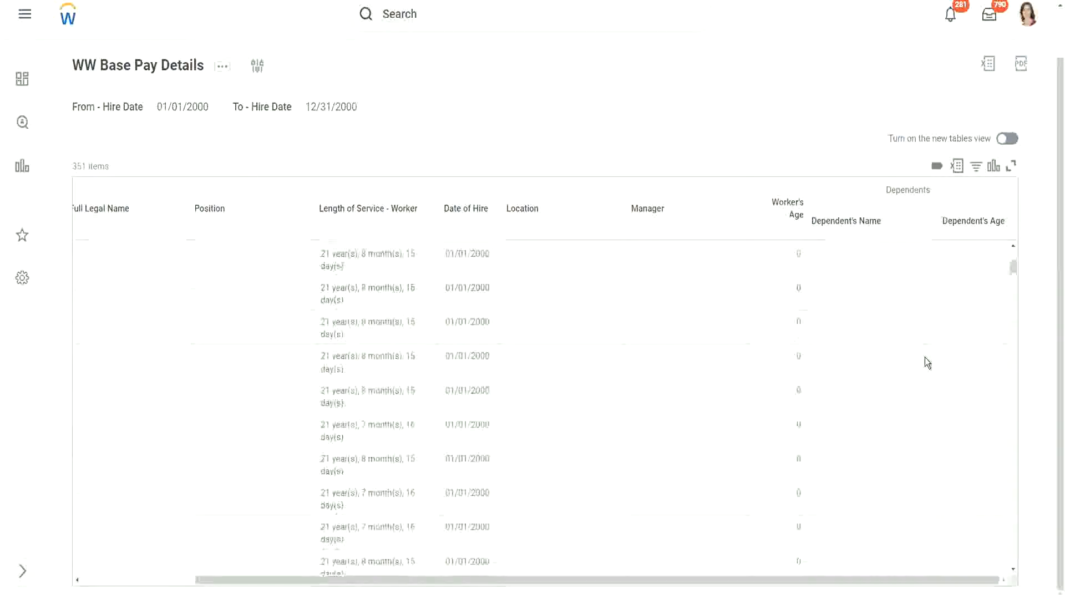
- Review the dependents' names and ages listed under the first three workers in the report
scroll(925, 358, up, 5)
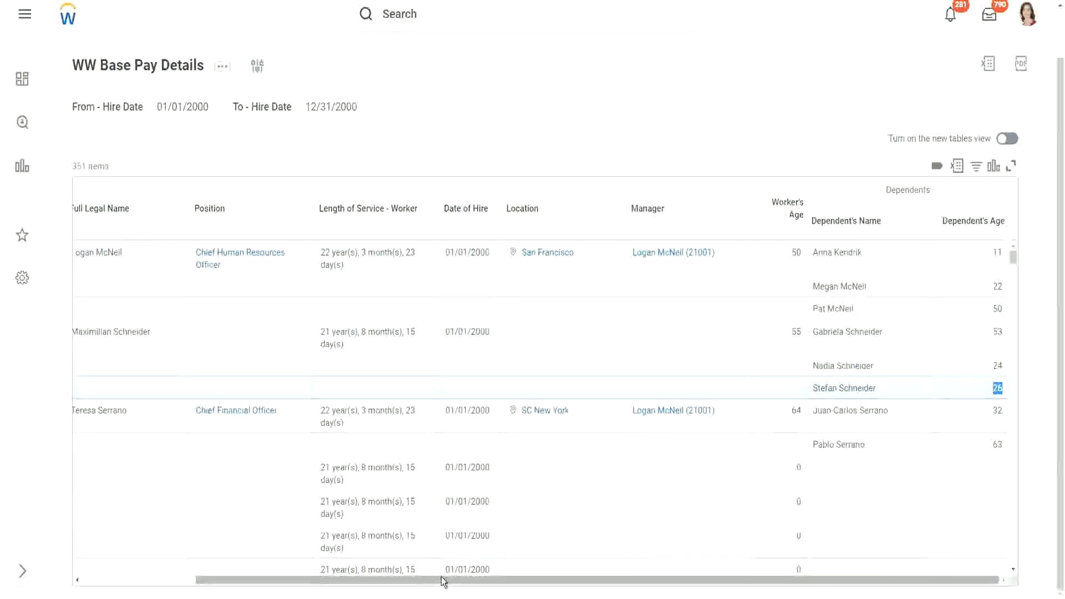
drag(444, 581, 528, 587)
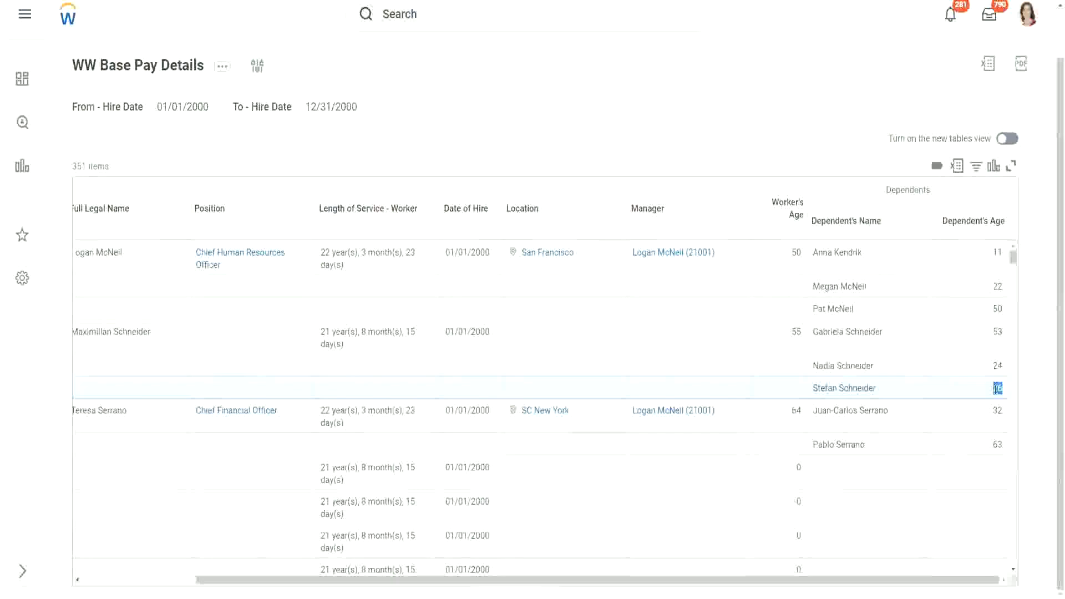
click(995, 387)
drag(1006, 382, 967, 369)
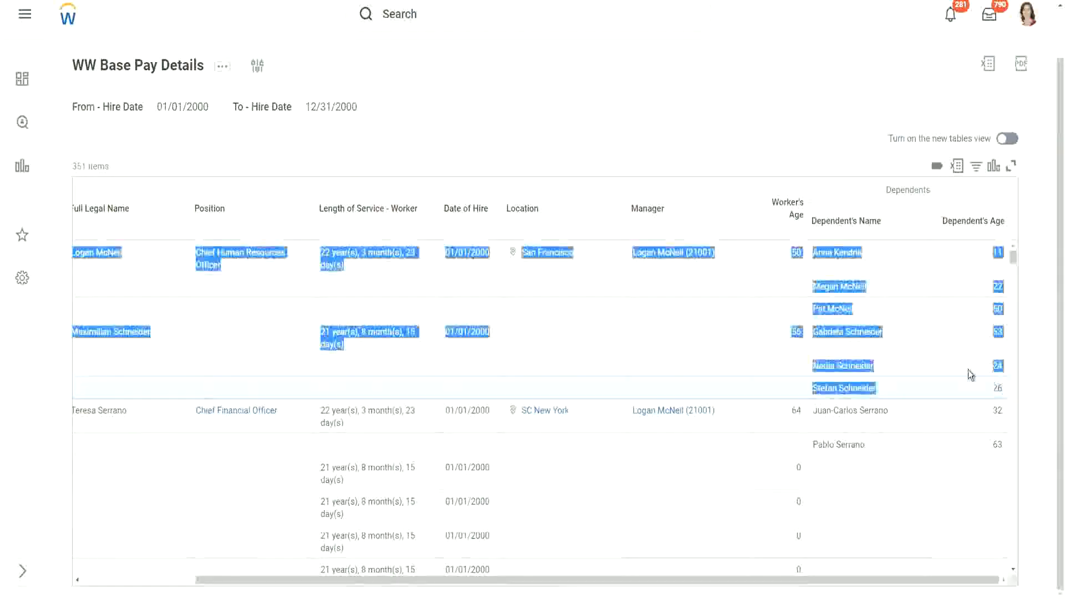
click(968, 383)
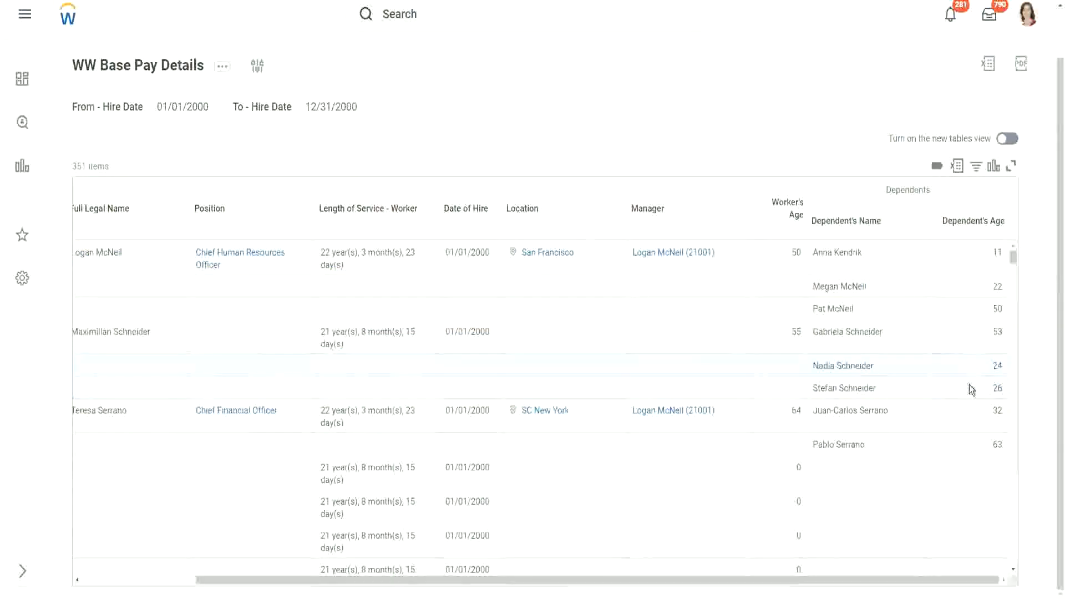
double_click(997, 388)
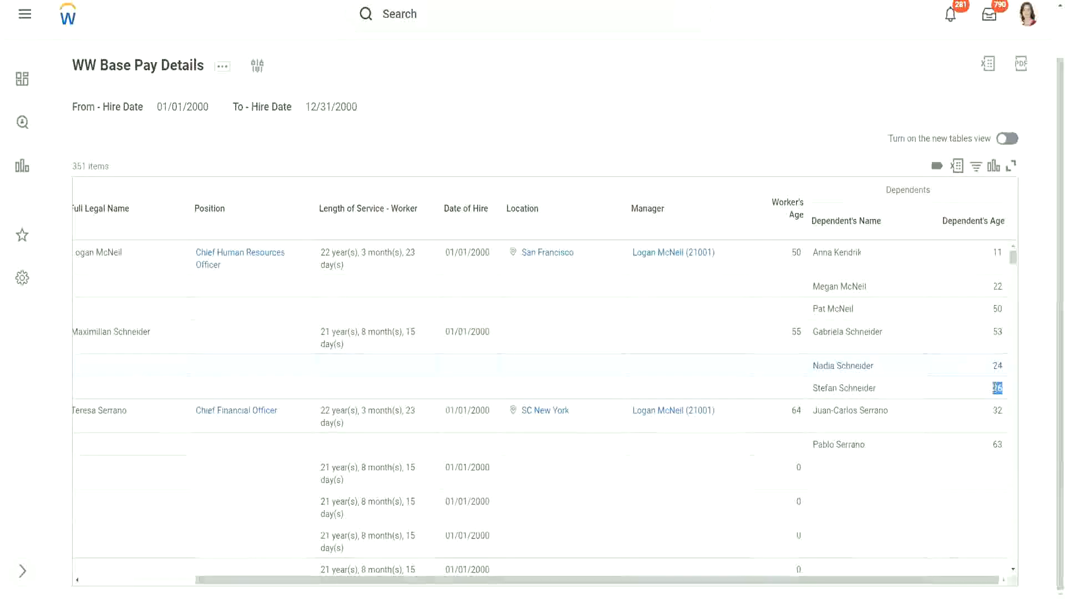
click(918, 392)
scroll(918, 392, down, 1)
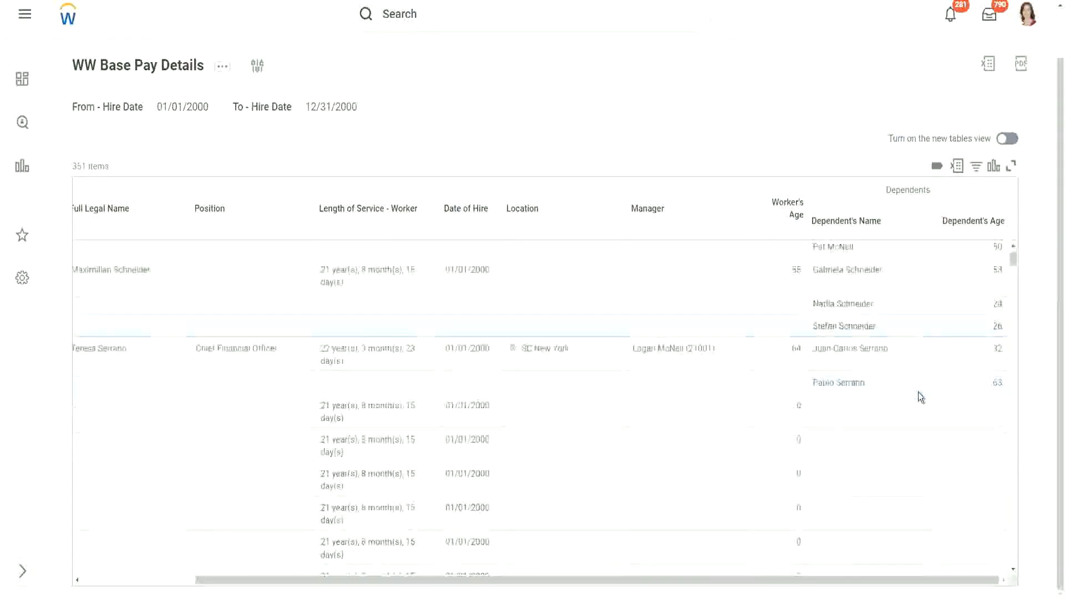
scroll(918, 392, down, 2)
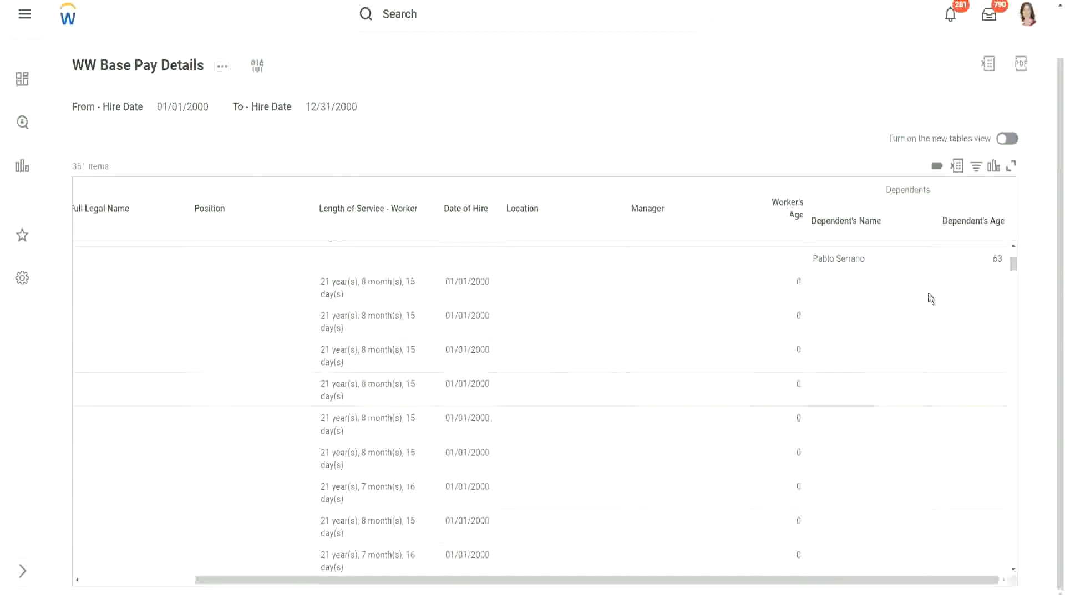
scroll(929, 297, up, 3)
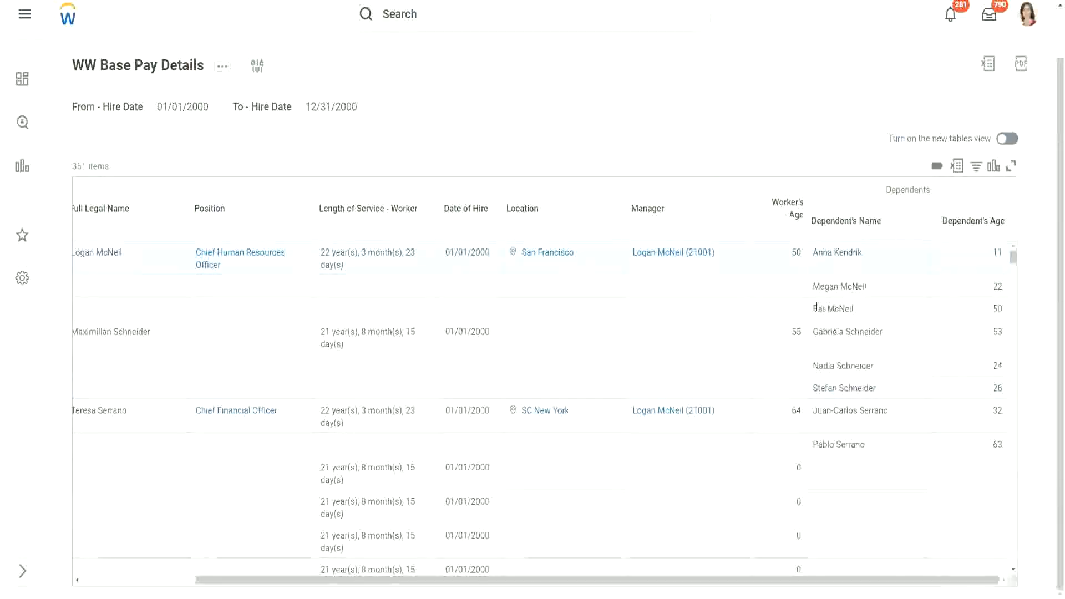
drag(813, 309, 857, 308)
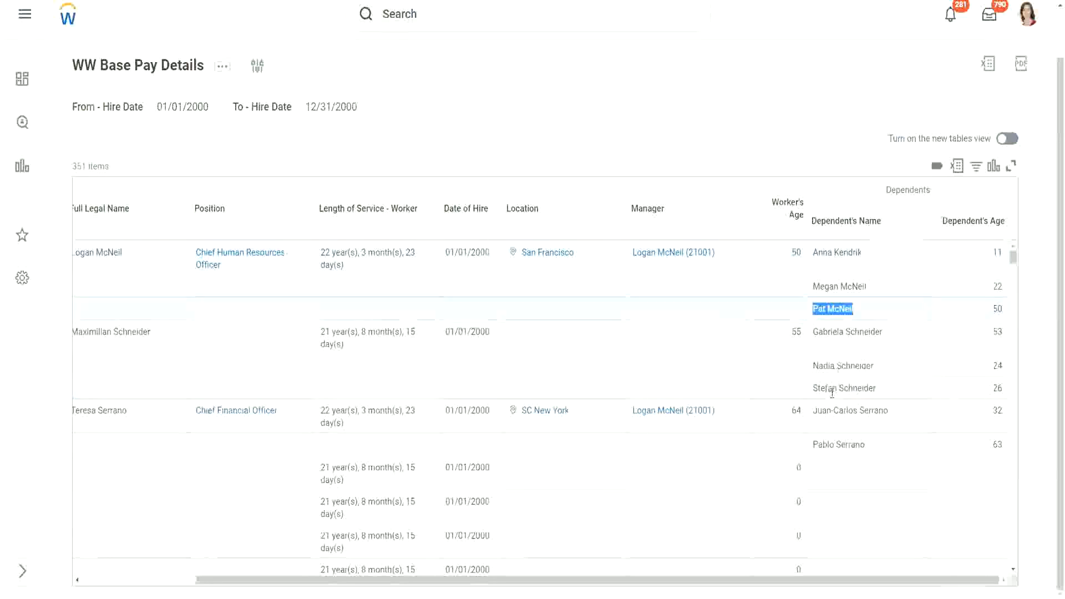
click(884, 436)
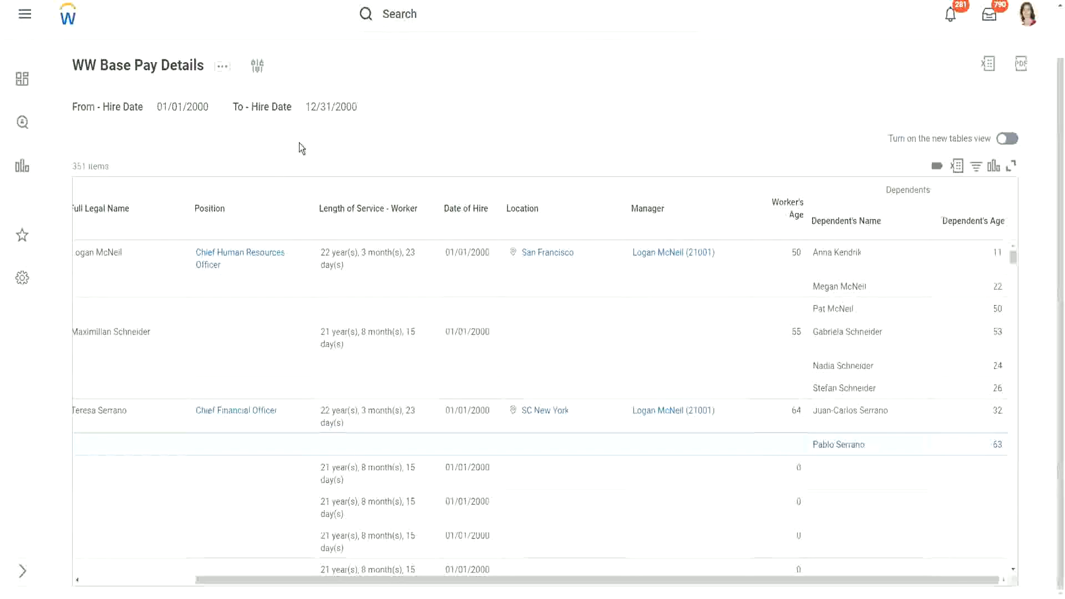
- Duplicate the report's browser tab and open the Create Calculated Field task in the copy
right_click(178, 0)
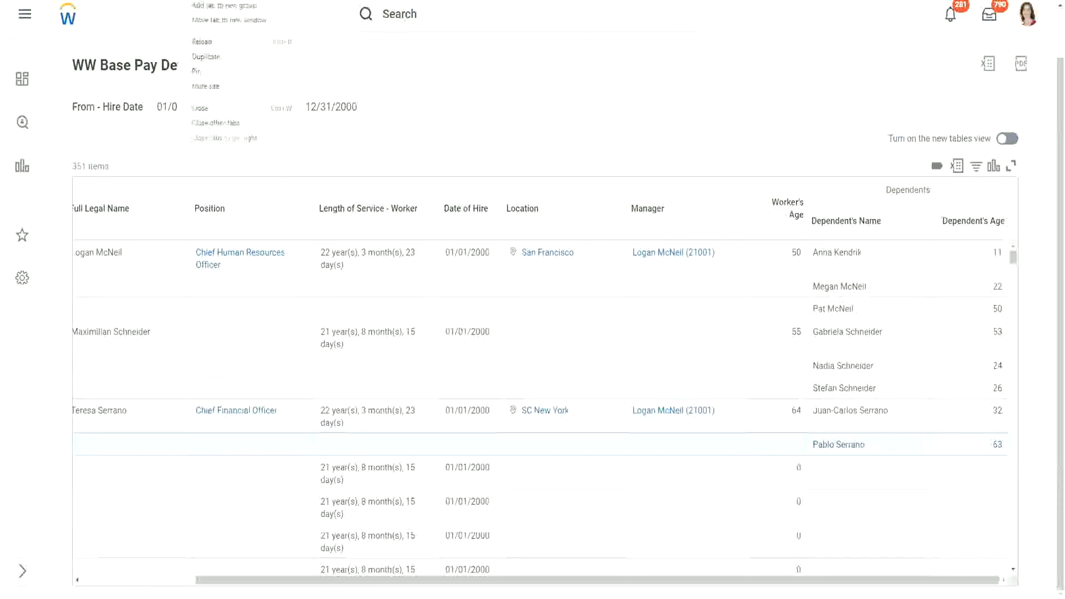
click(206, 57)
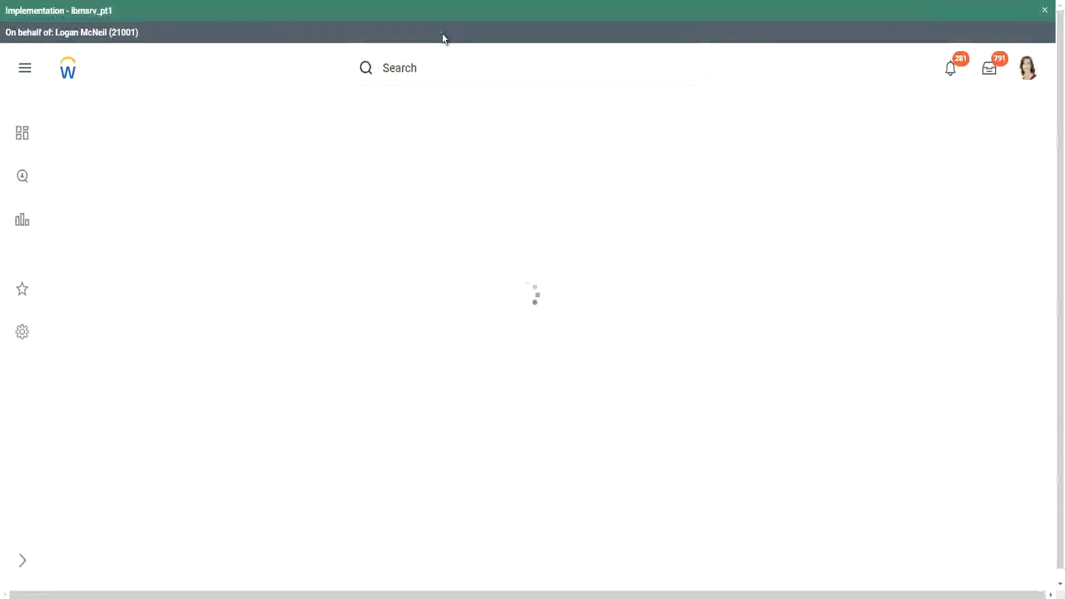
click(444, 69)
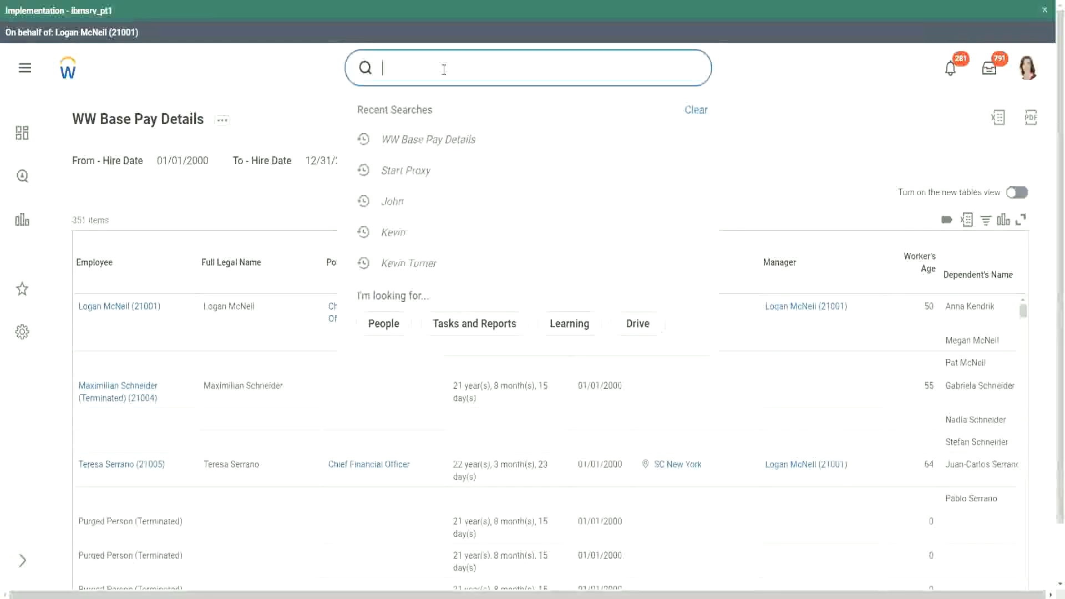
text(create calc )
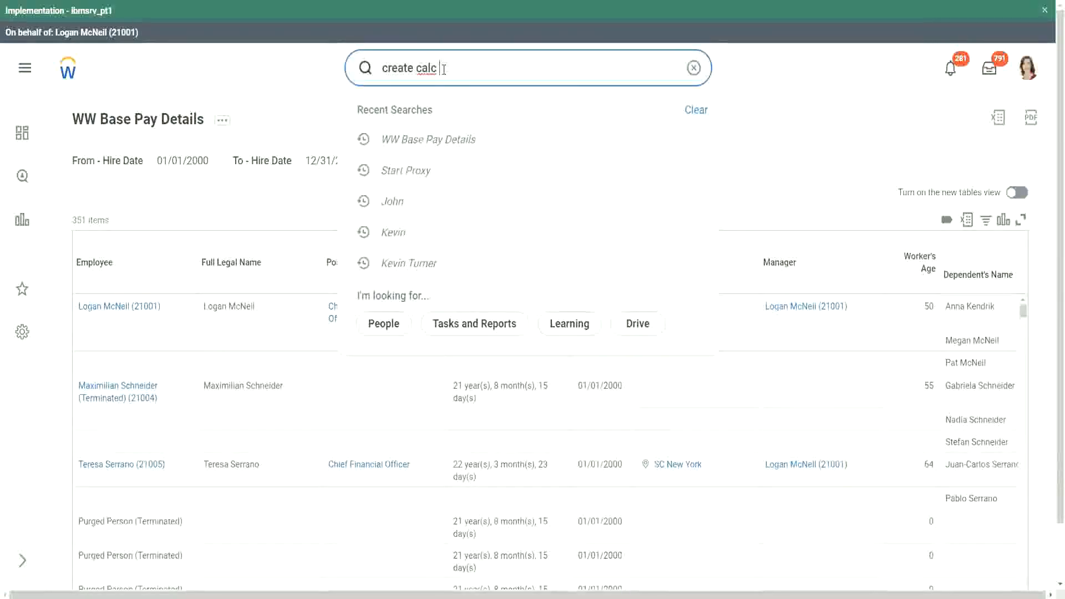
text(field)
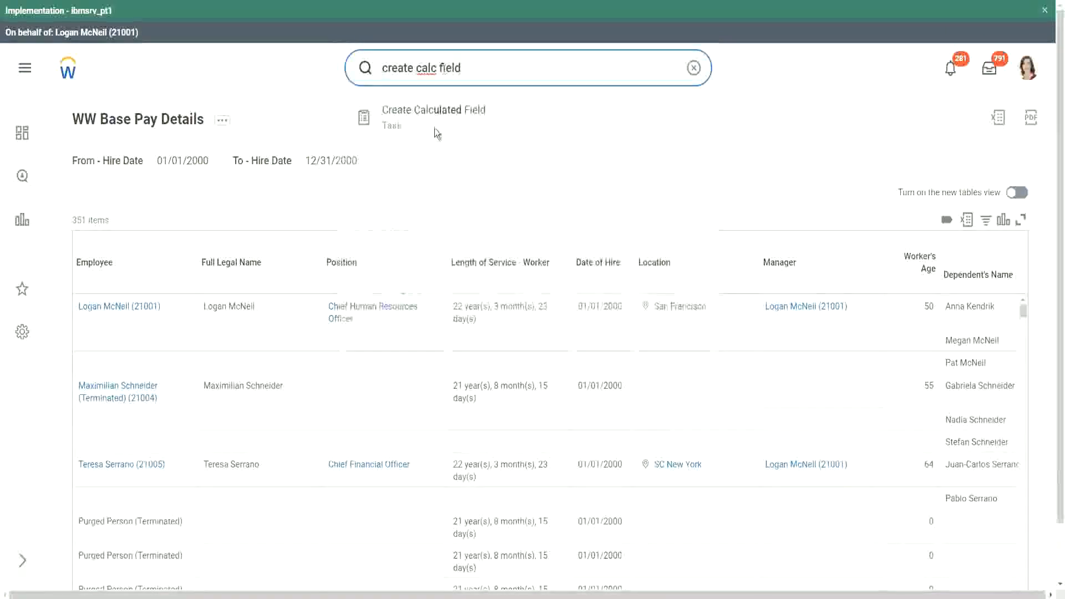
click(435, 118)
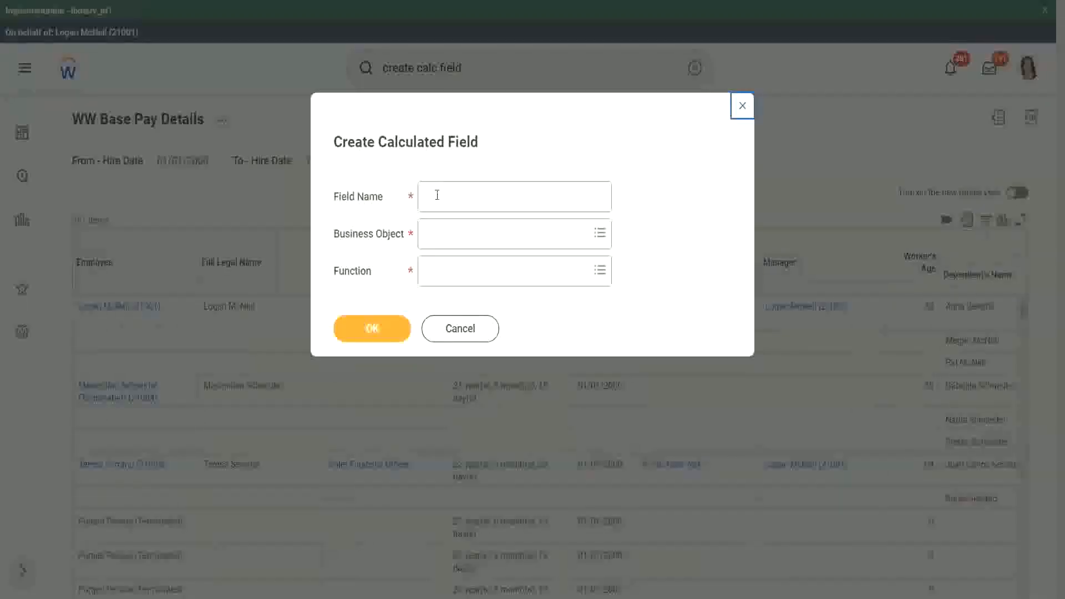
- Create the calculated field CF-WW-ESI-Eldest Dependent on the Worker business object with the Extract Single Instance function
click(437, 195)
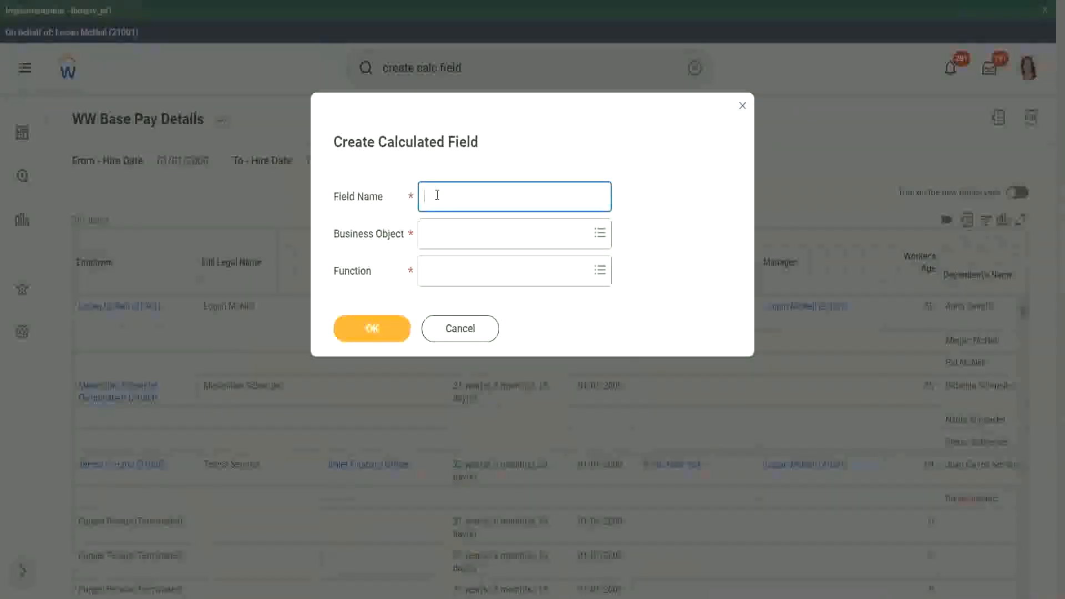
text(CF-WW-ESI-Eldest Dependent)
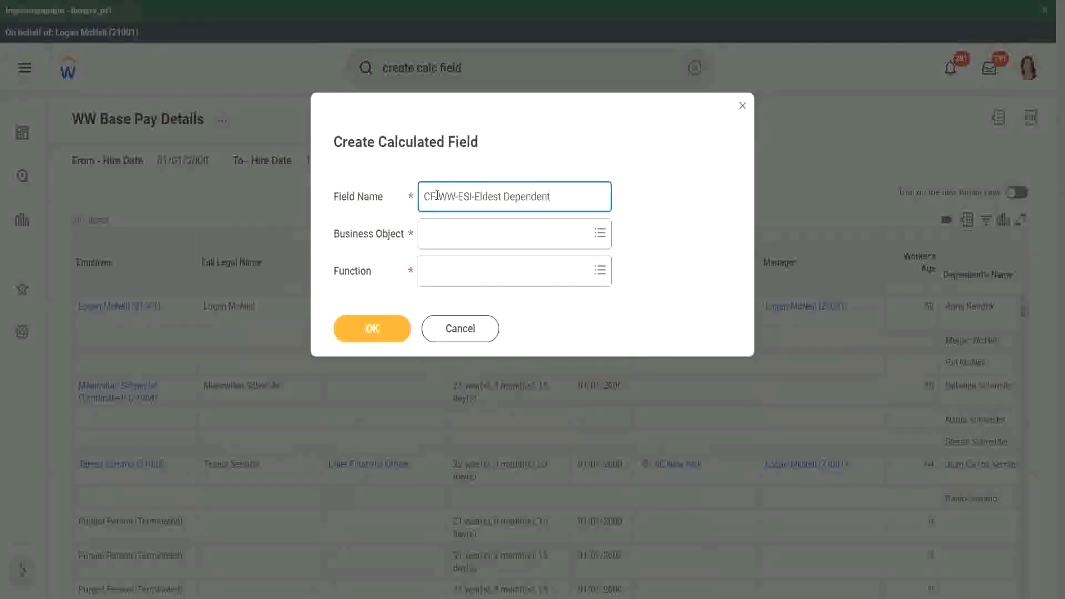
click(451, 238)
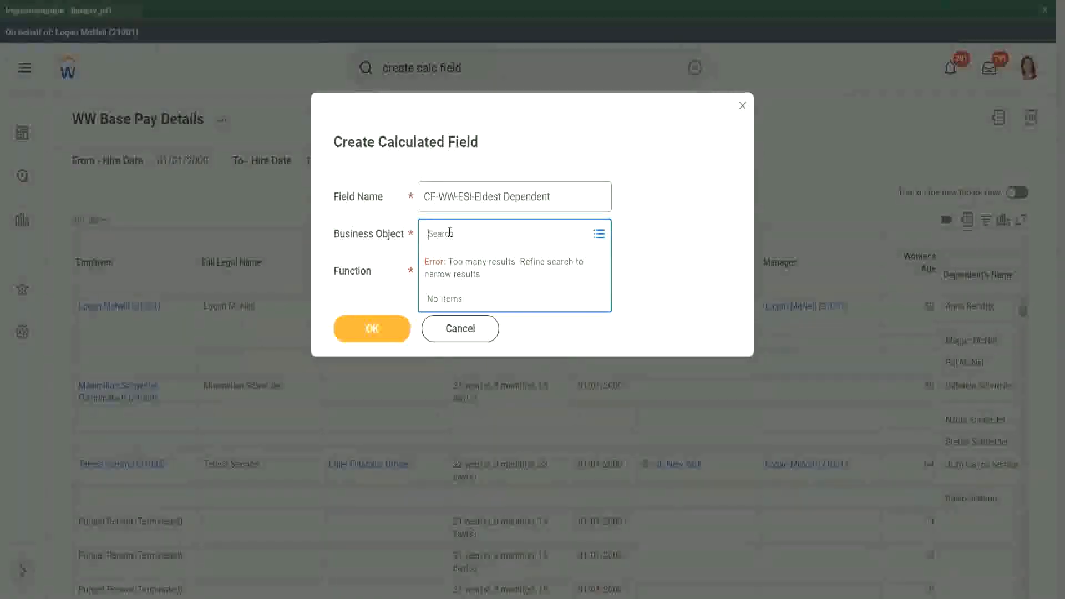
text(worker)
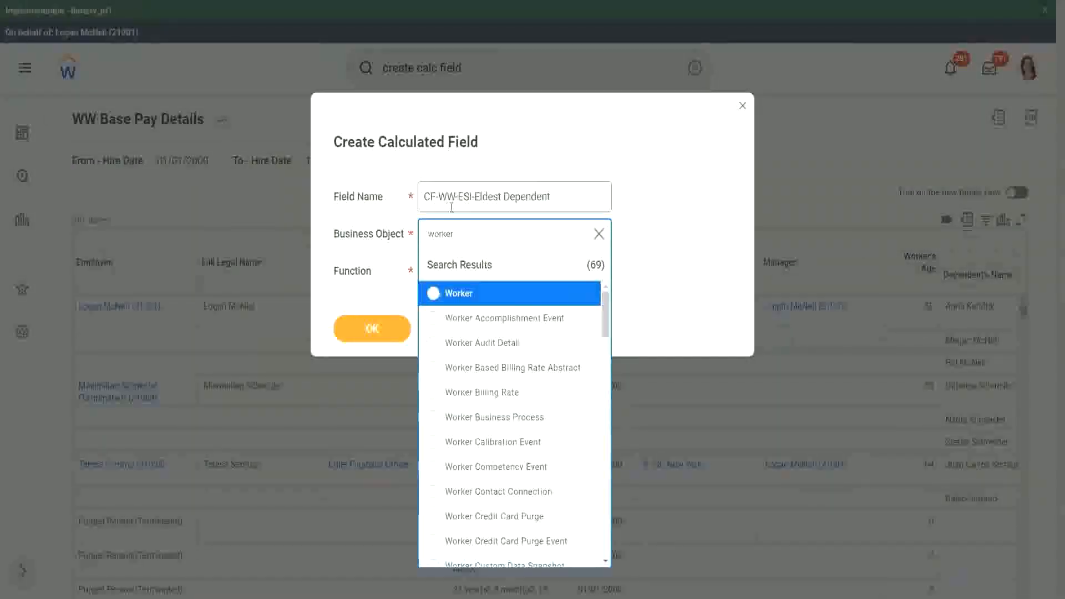
click(502, 300)
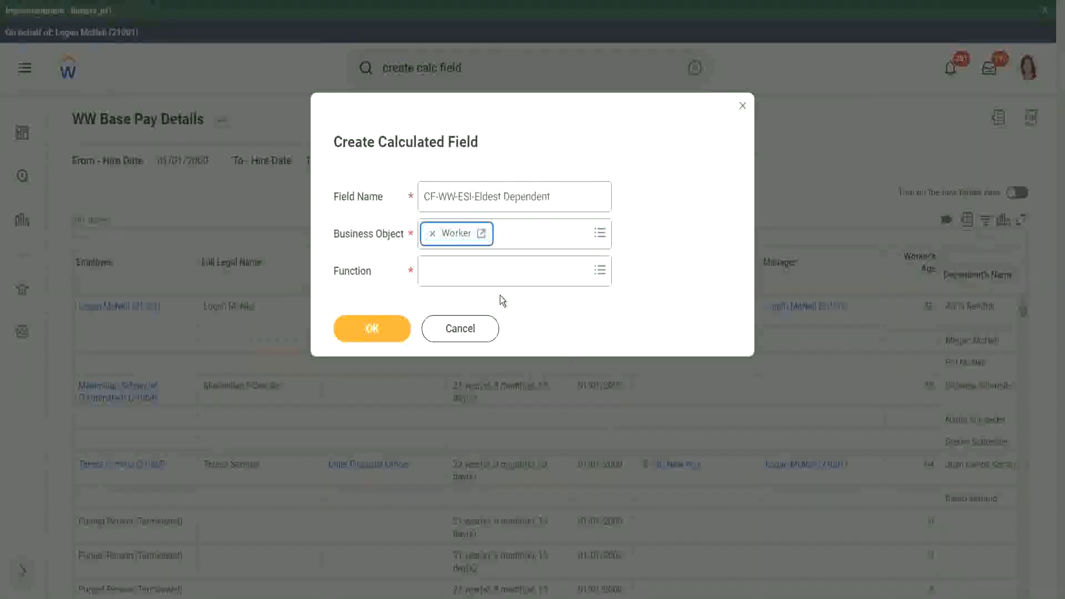
click(453, 276)
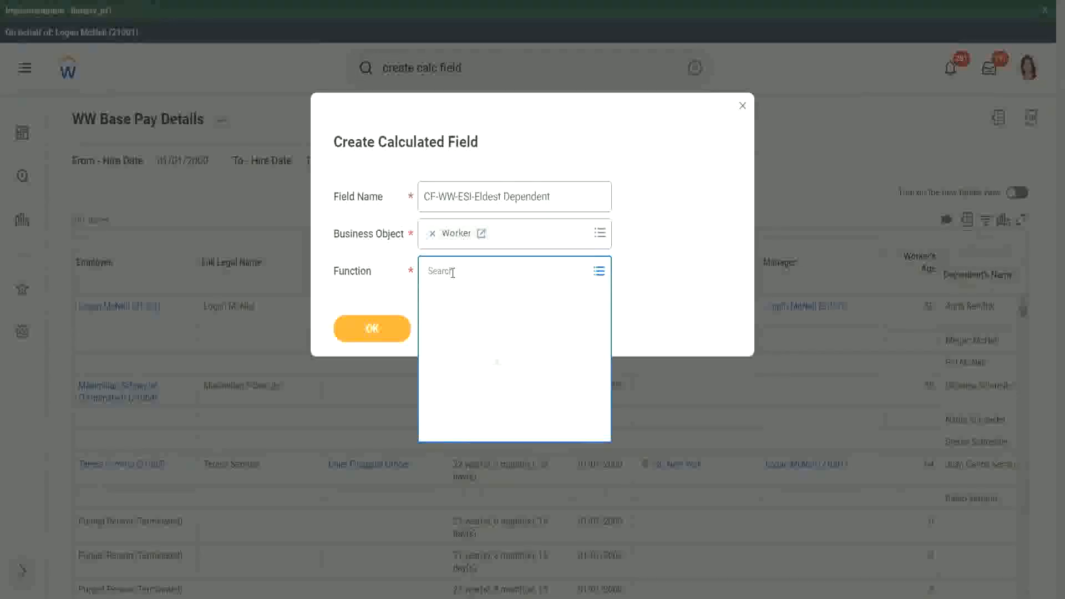
text(esi)
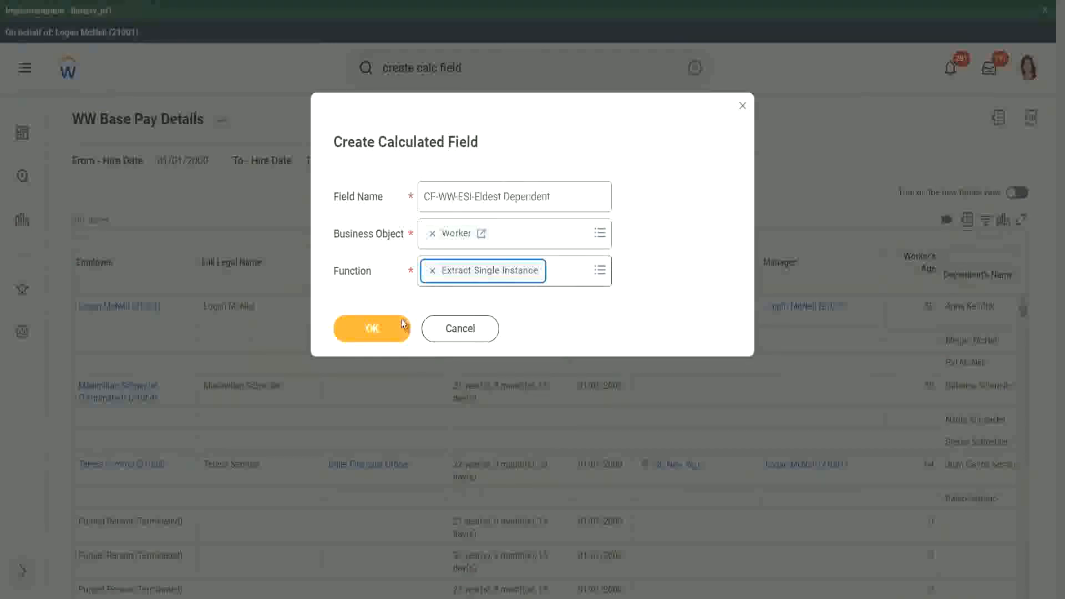
click(374, 328)
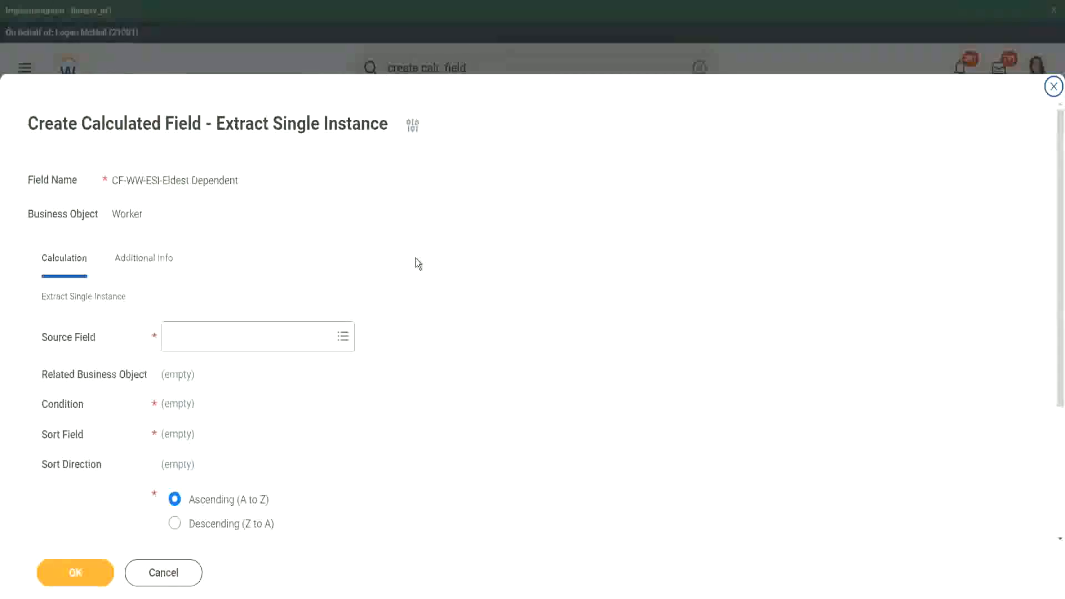
- Set the calculated field's source field to Dependents and check its related business object
scroll(417, 263, down, 2)
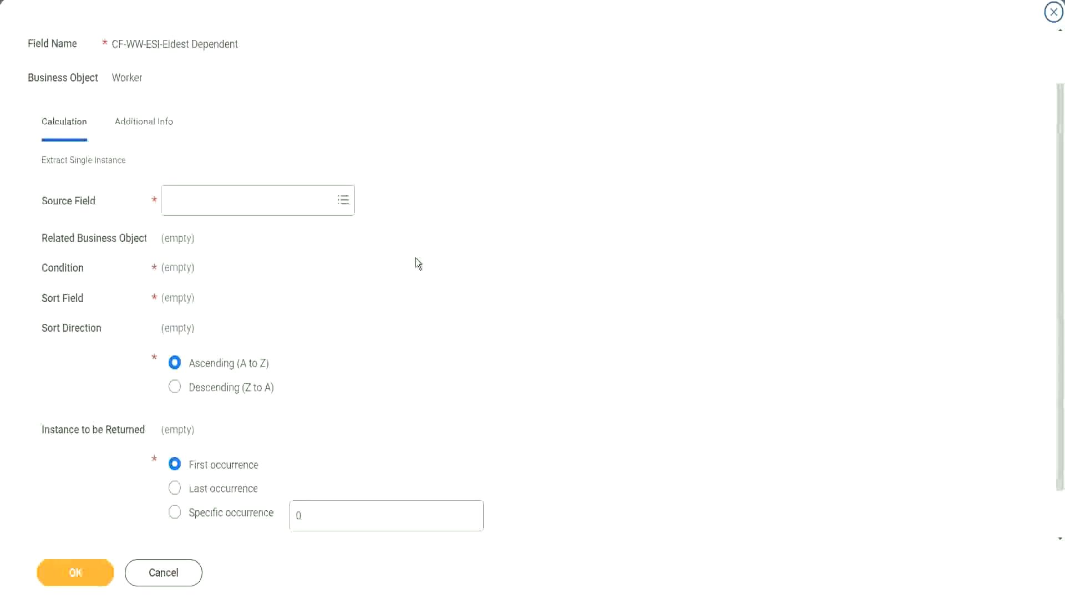
click(214, 201)
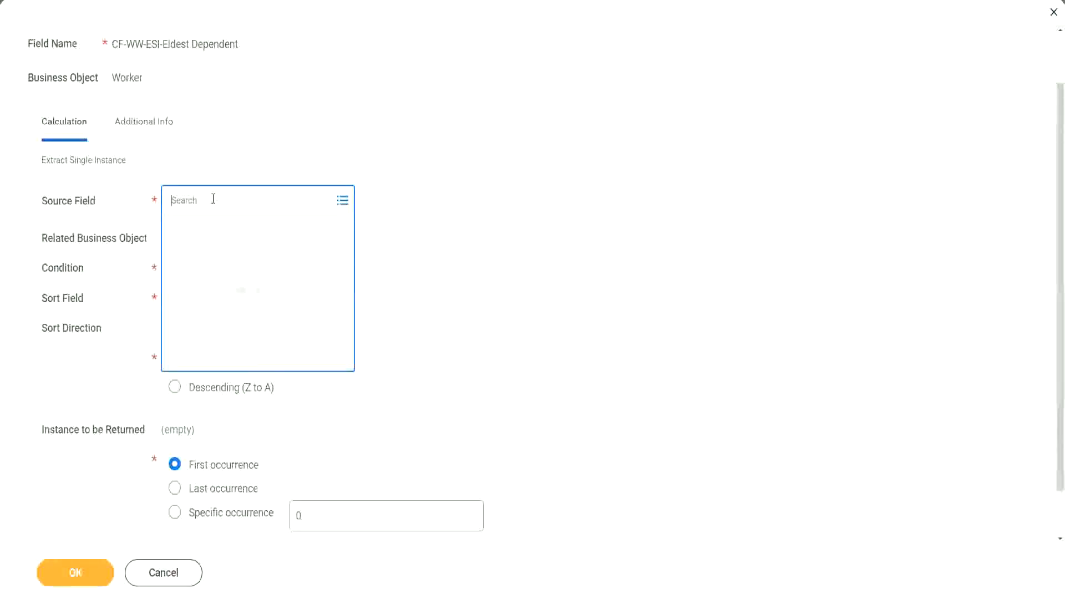
text(depemnd)
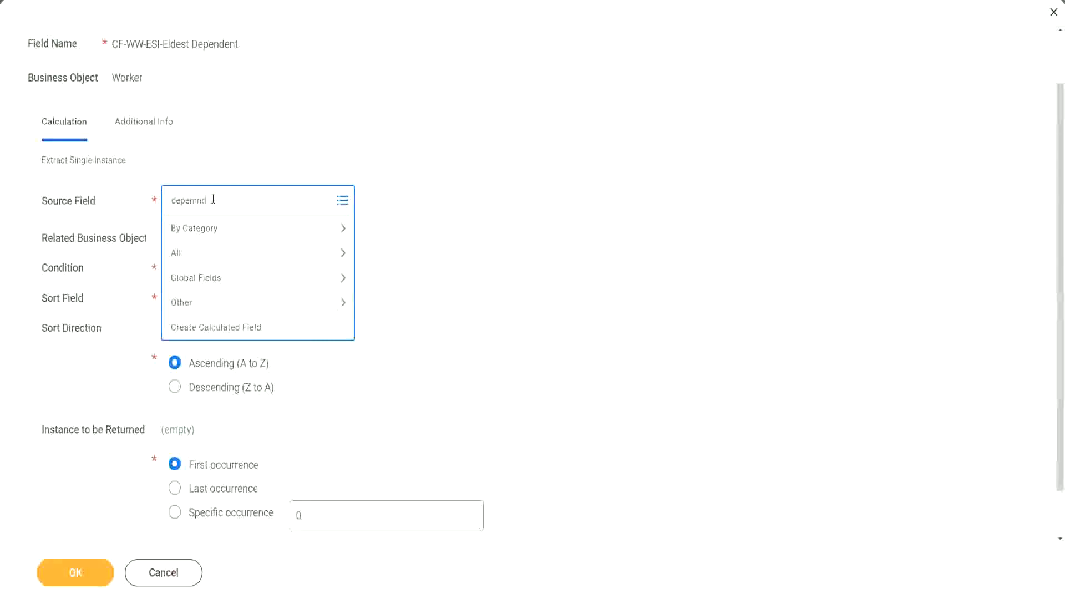
key(BackSpace)
key(BackSpace)
key(BackSpace)
text(ndents)
key(Return)
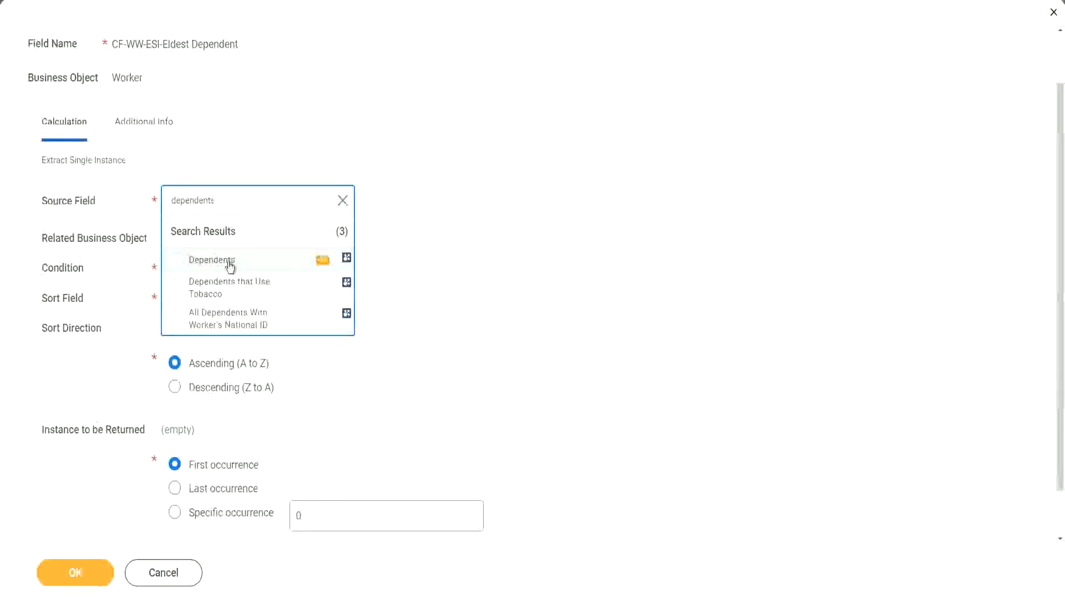
click(229, 264)
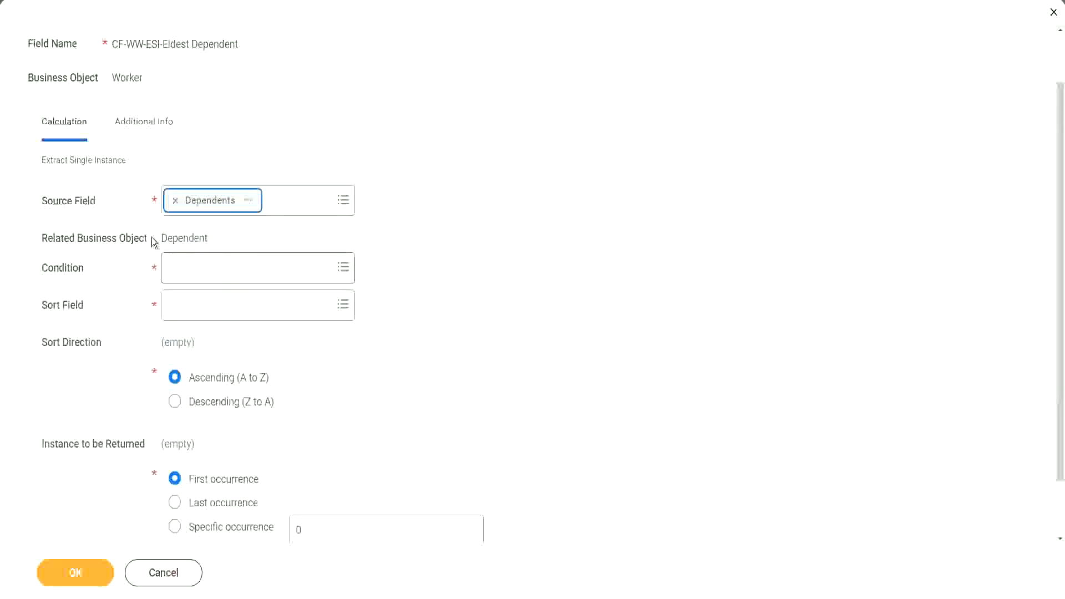
drag(161, 238, 212, 239)
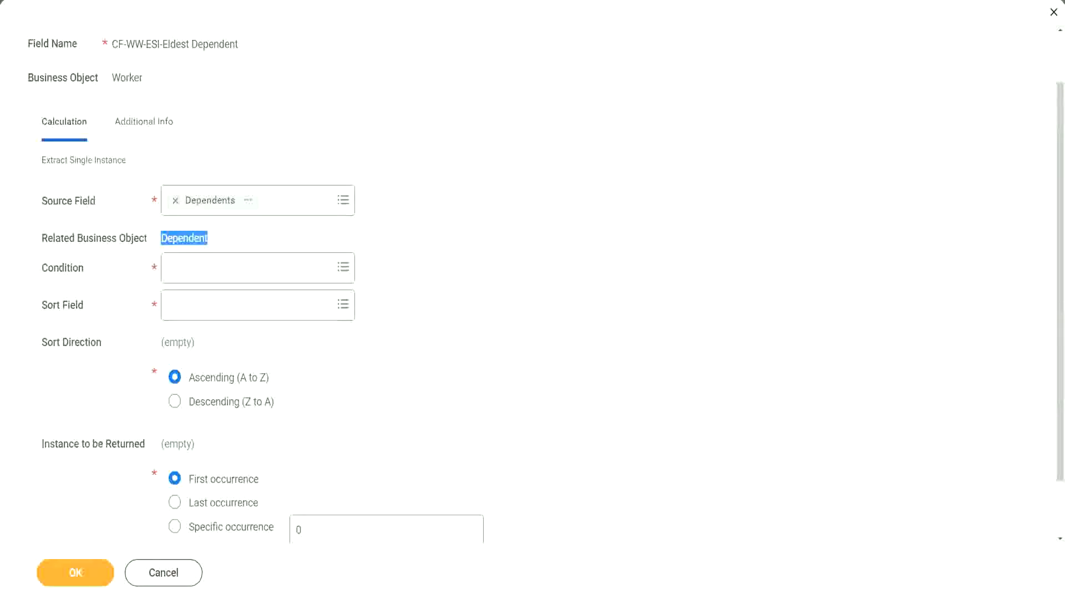
drag(34, 224, 232, 250)
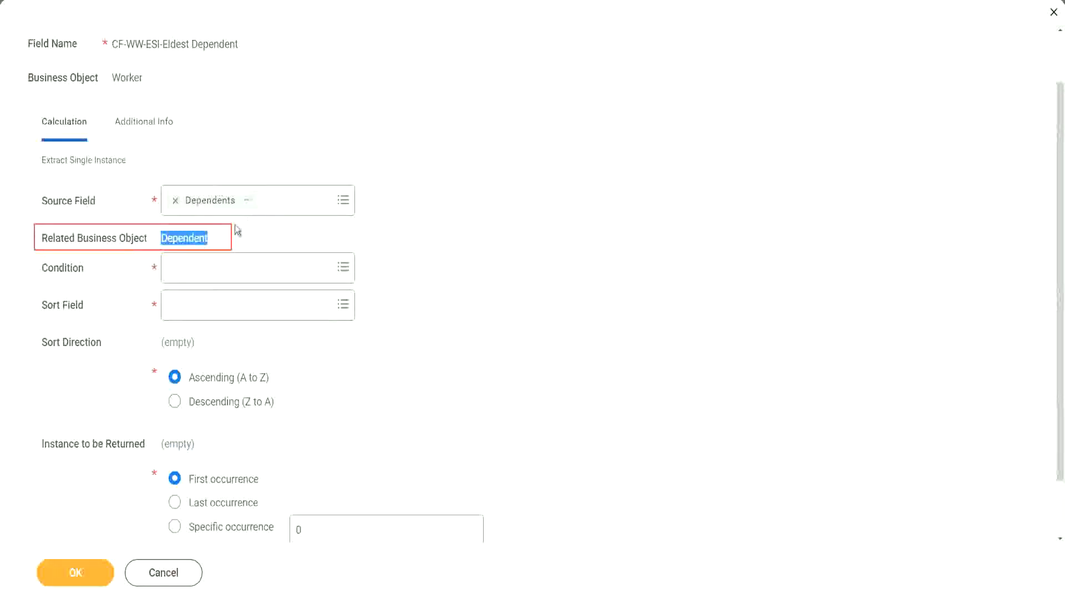
click(181, 240)
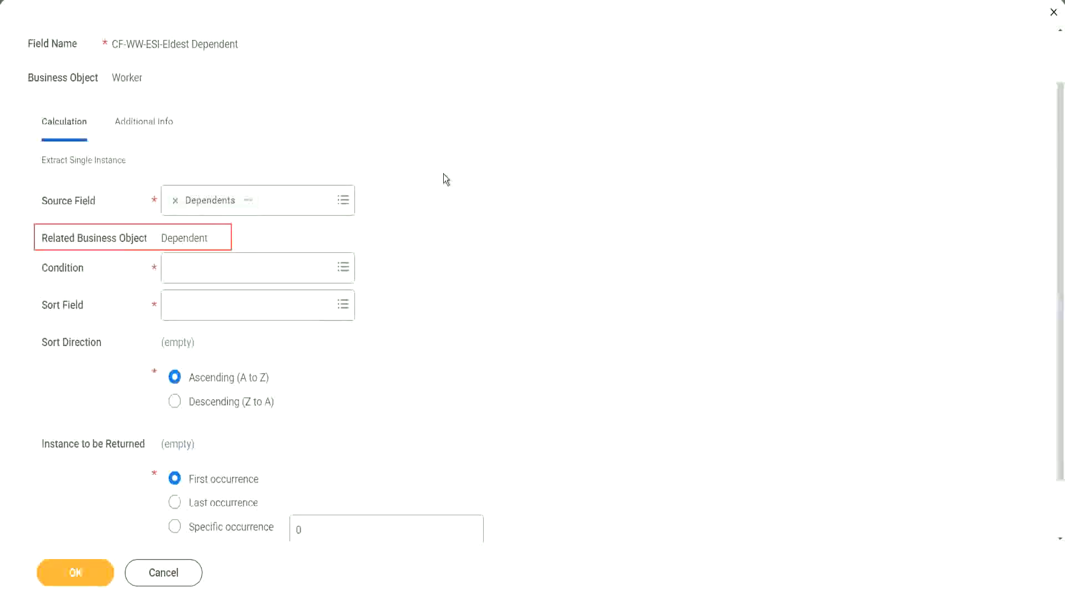
- Set the calculated field's condition to Is True and check that report field's description
click(202, 268)
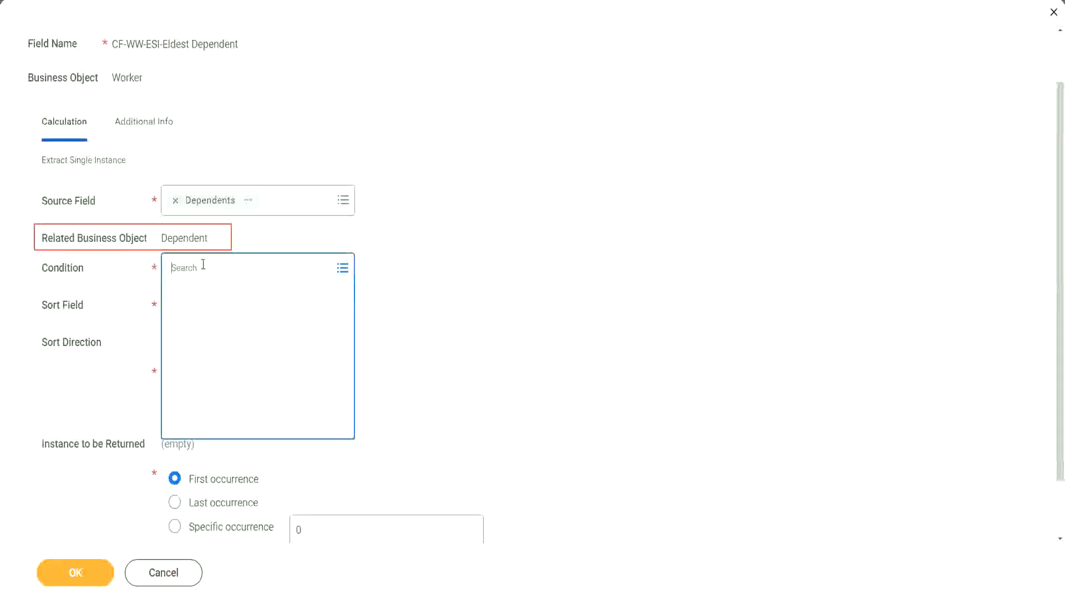
text(is )
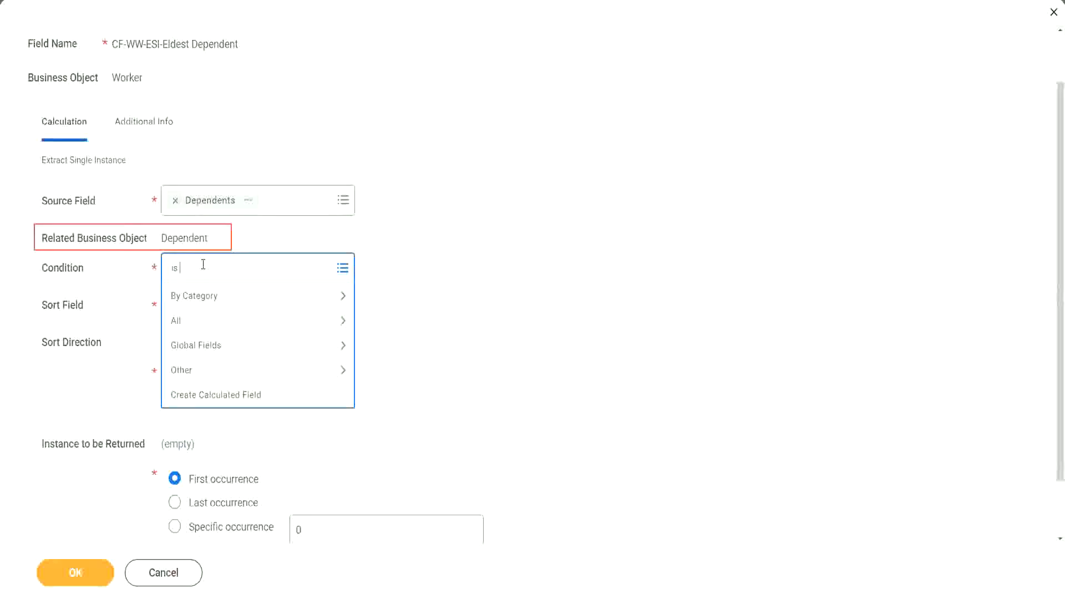
text(true)
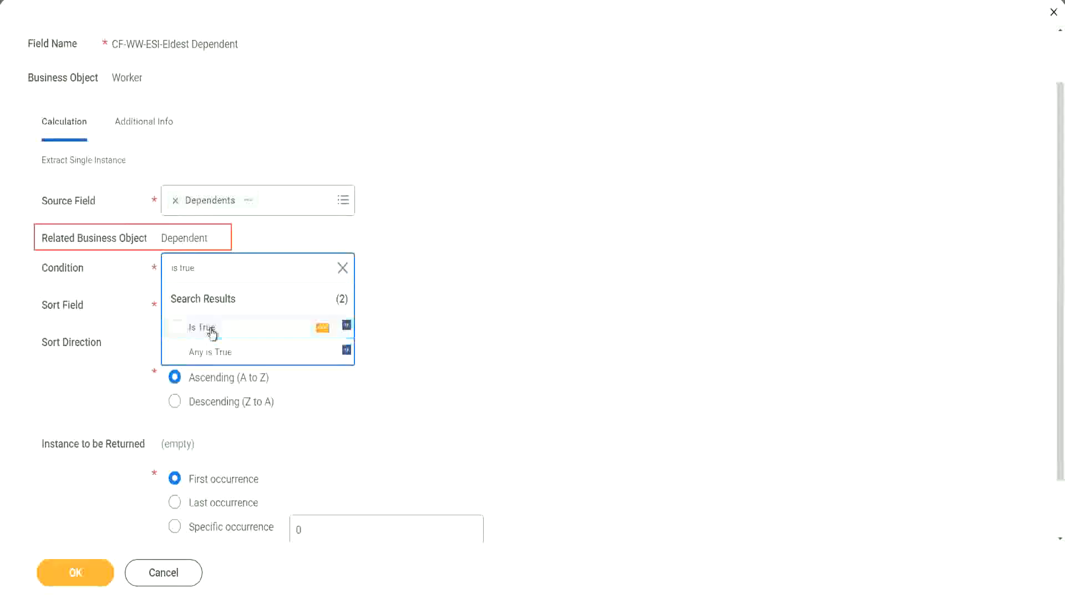
click(210, 331)
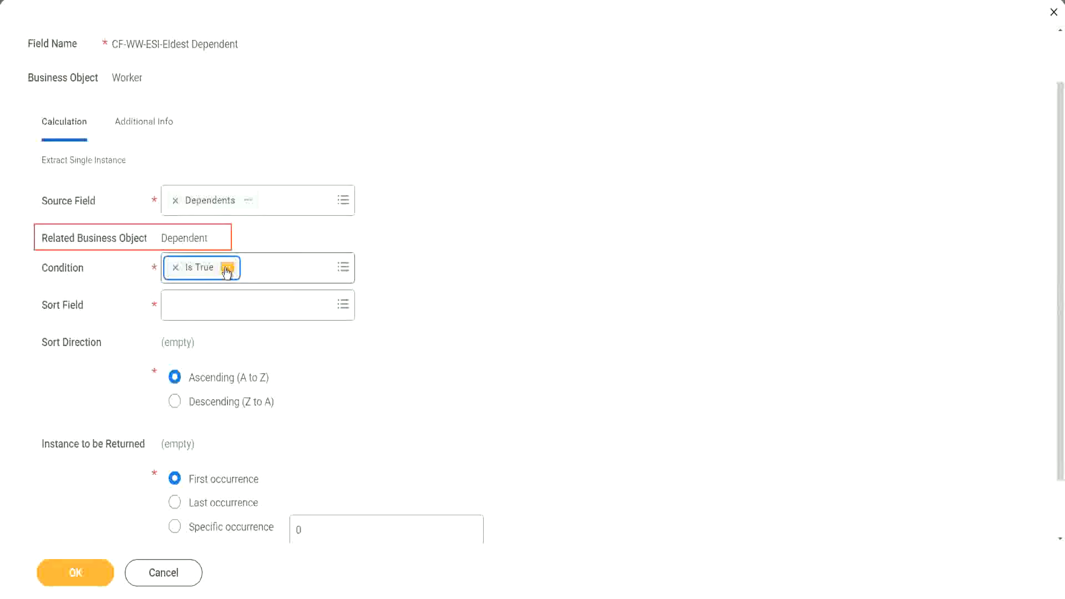
click(226, 269)
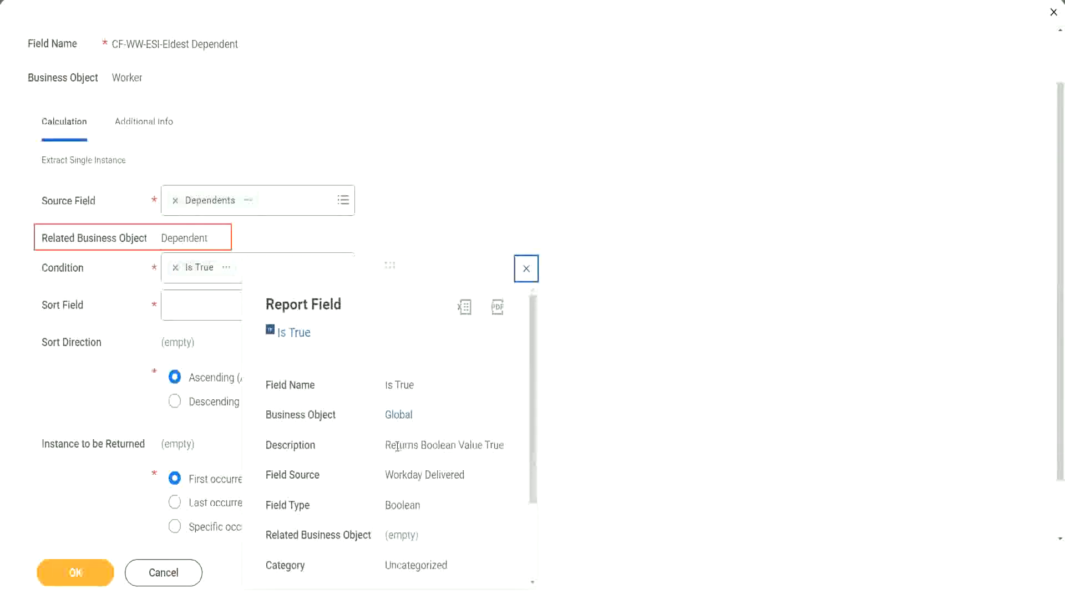
drag(386, 446, 504, 446)
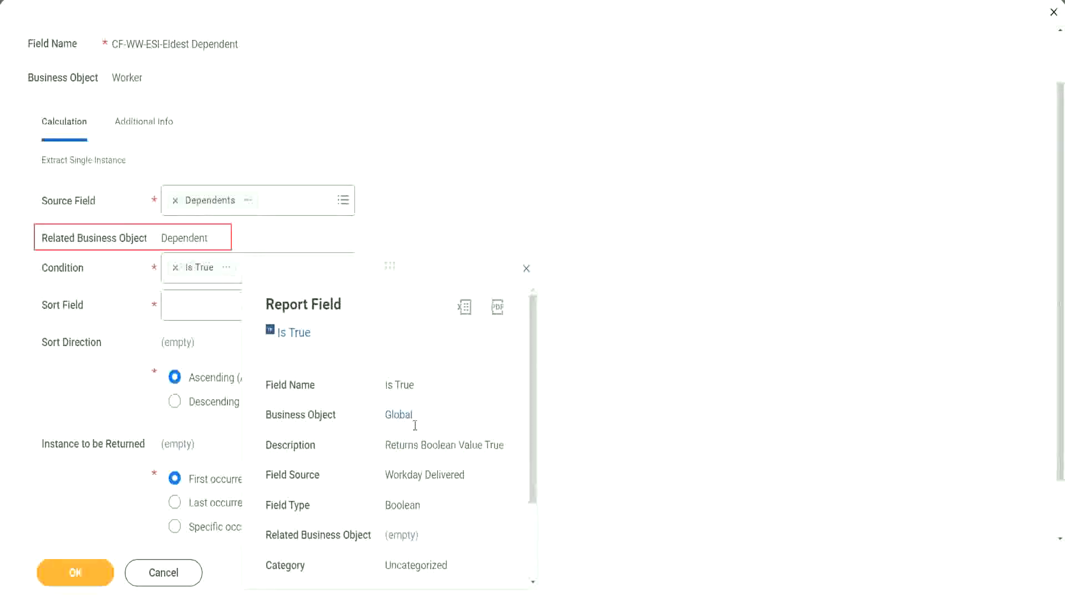
click(527, 269)
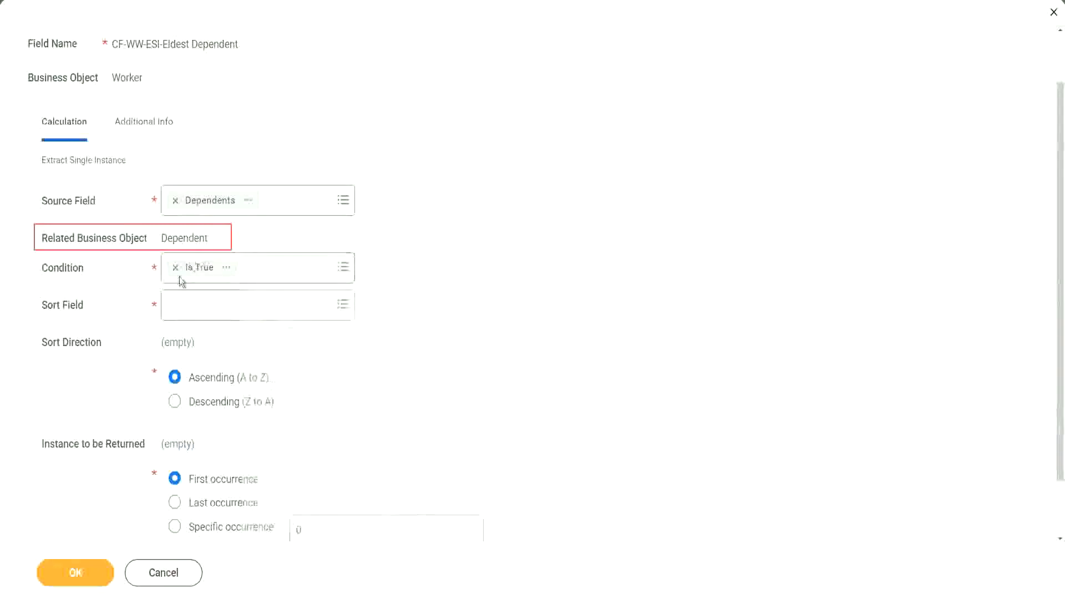
- Sort the dependents by Age in descending order, keeping the first occurrence, and save the calculated field
click(201, 312)
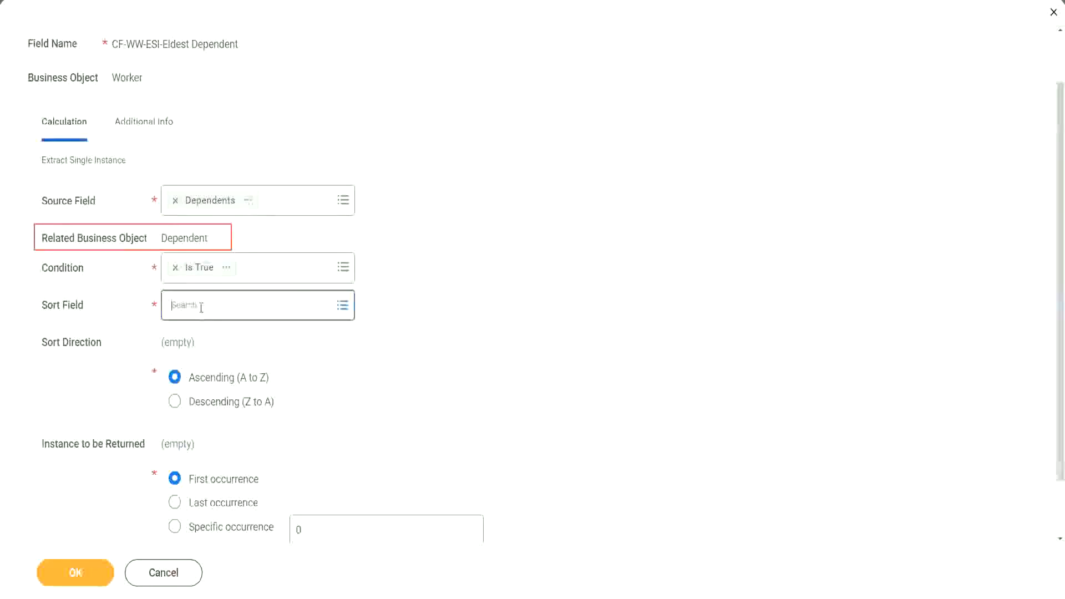
text(a)
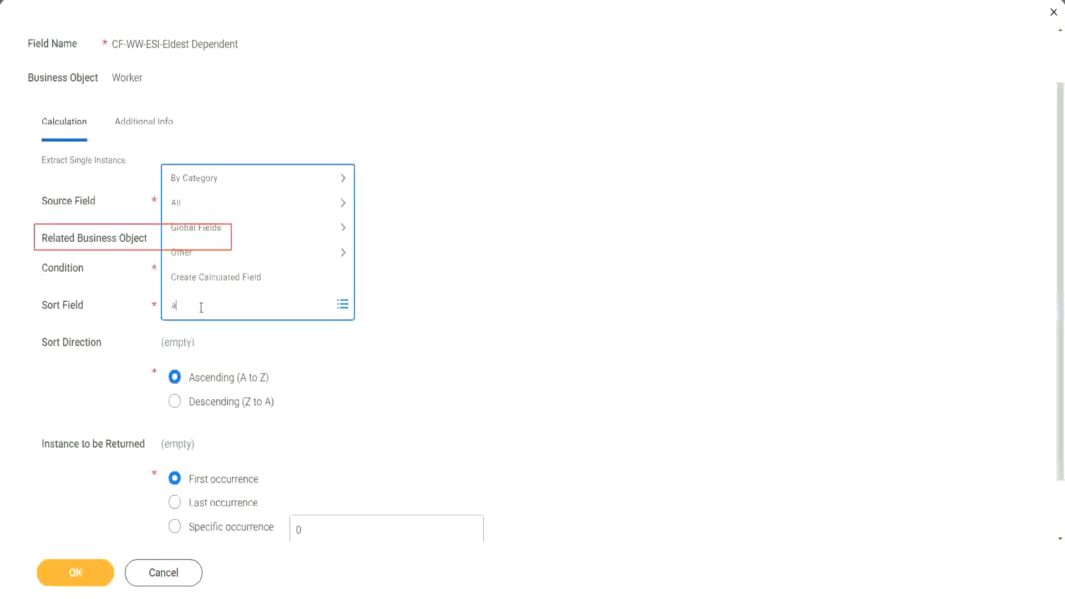
text(ge)
key(Return)
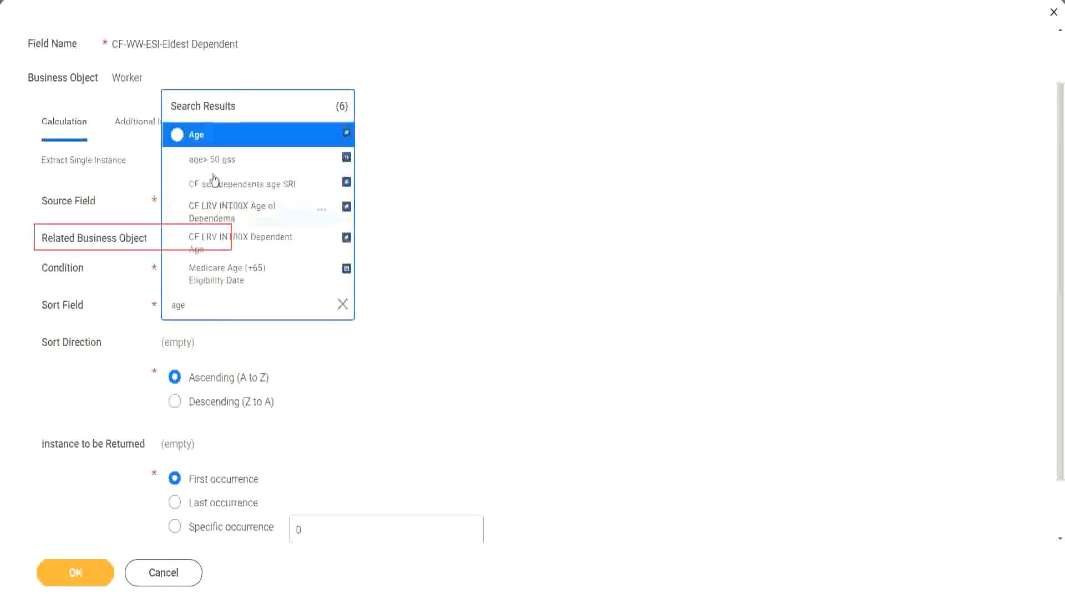
click(197, 136)
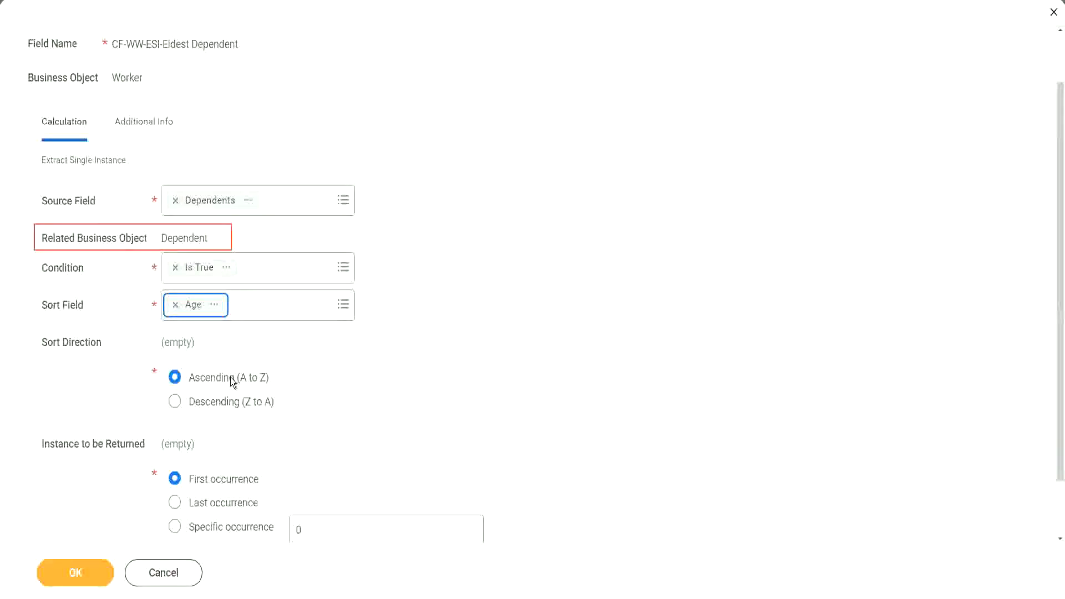
click(232, 405)
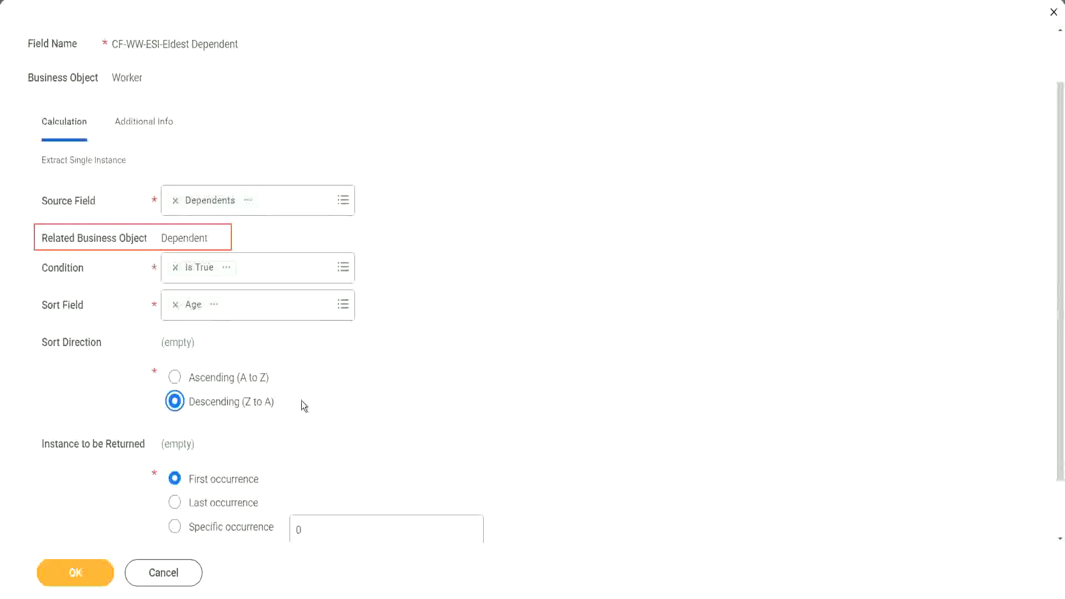
click(78, 575)
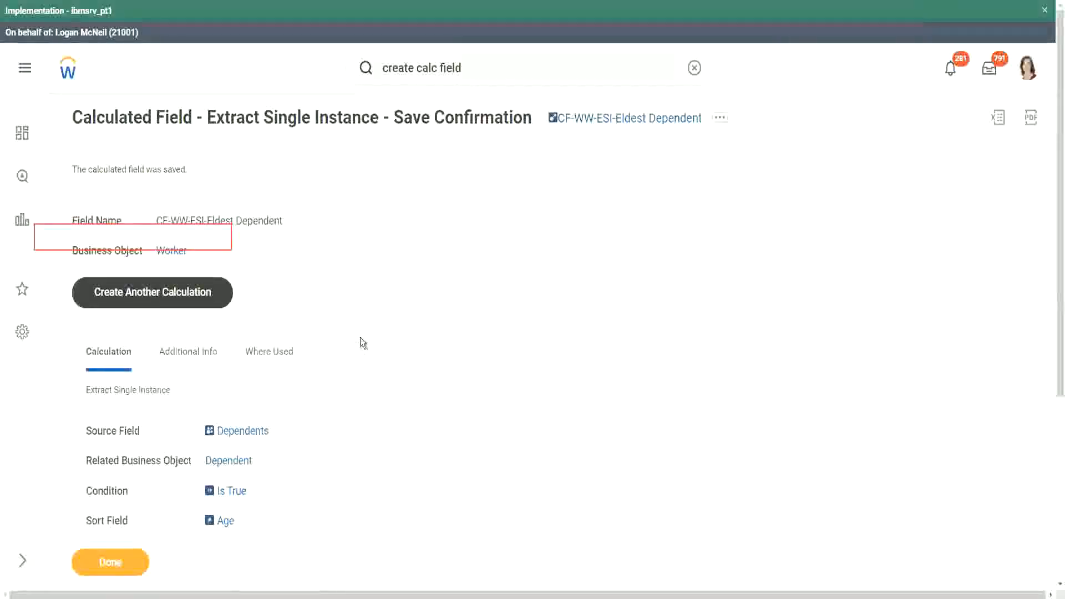
scroll(360, 337, down, 2)
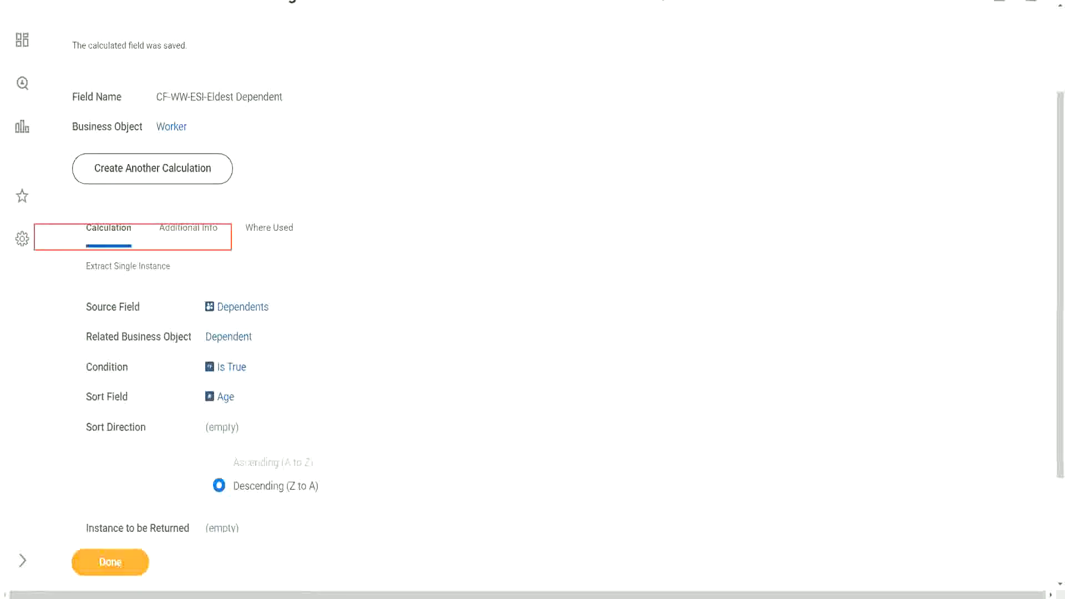
- Switch to the text editor notes and reword the line 13 question to "How to find the Eldest Dependent Child ??"
key(alt+Tab)
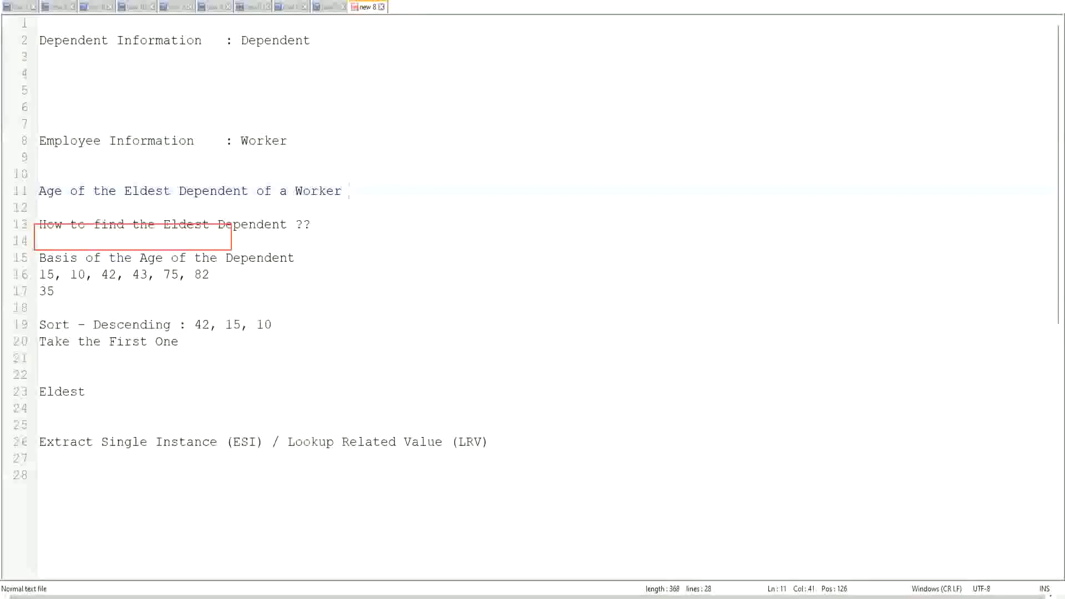
double_click(253, 225)
text(Child )
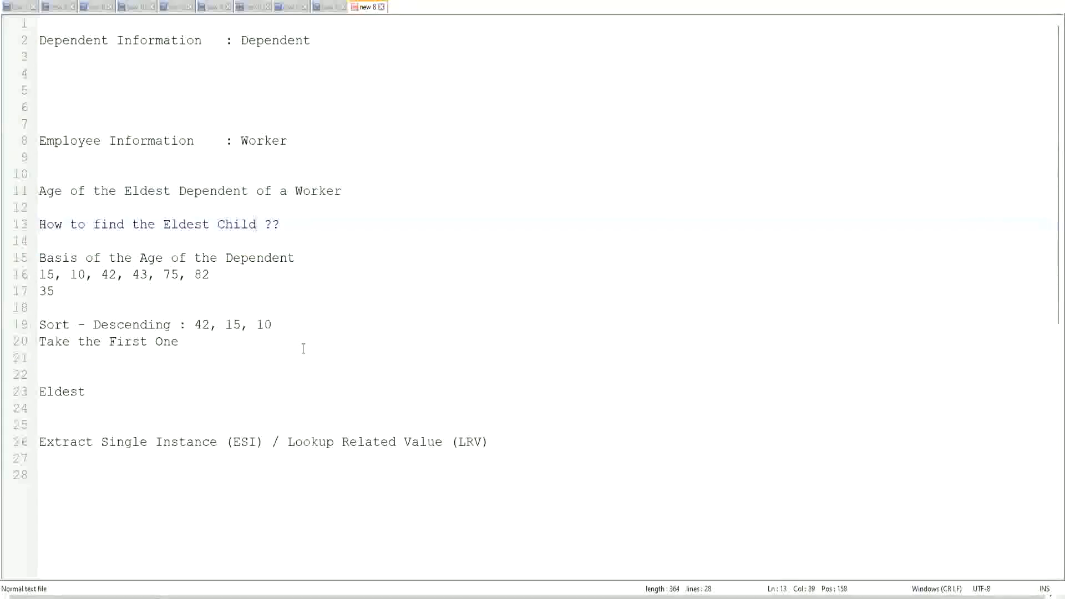
text(as a)
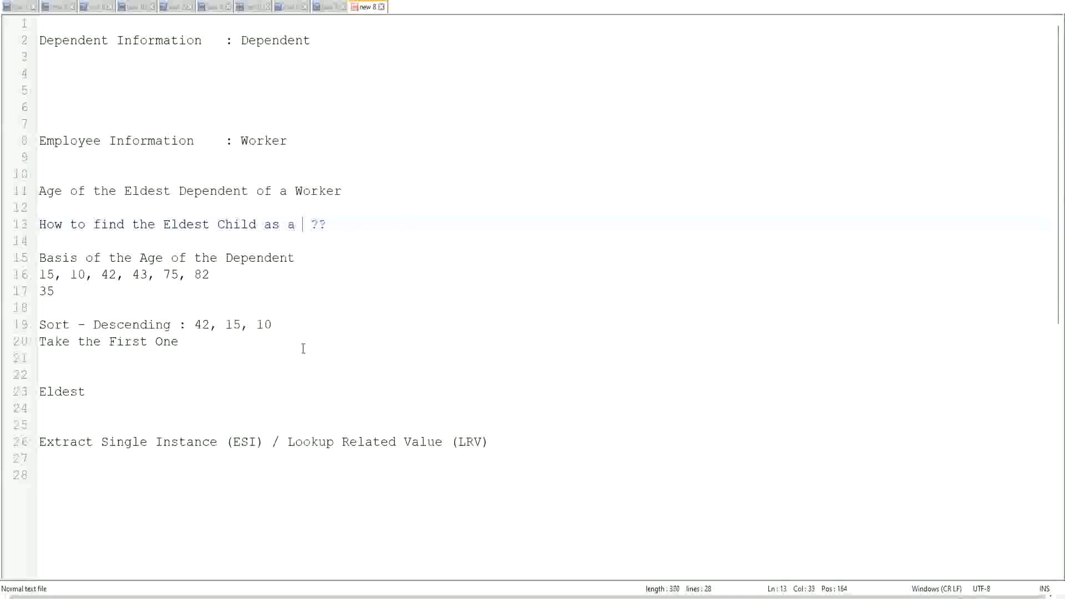
key(BackSpace)
key(BackSpace)
key(BackSpace)
key(BackSpace)
key(BackSpace)
key(BackSpace)
key(BackSpace)
key(BackSpace)
key(BackSpace)
key(BackSpace)
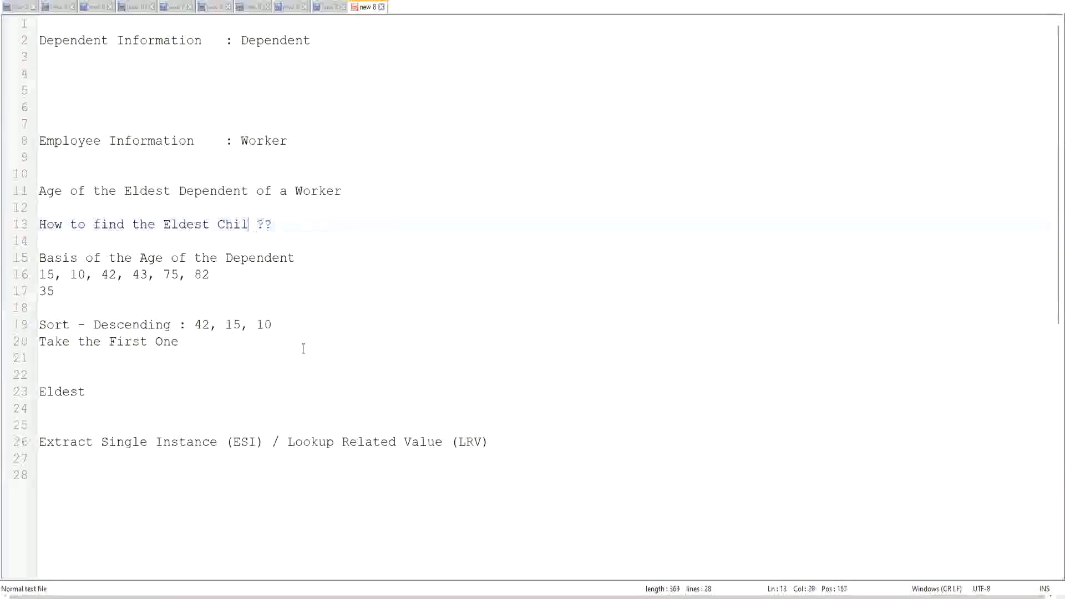
key(BackSpace)
text(De)
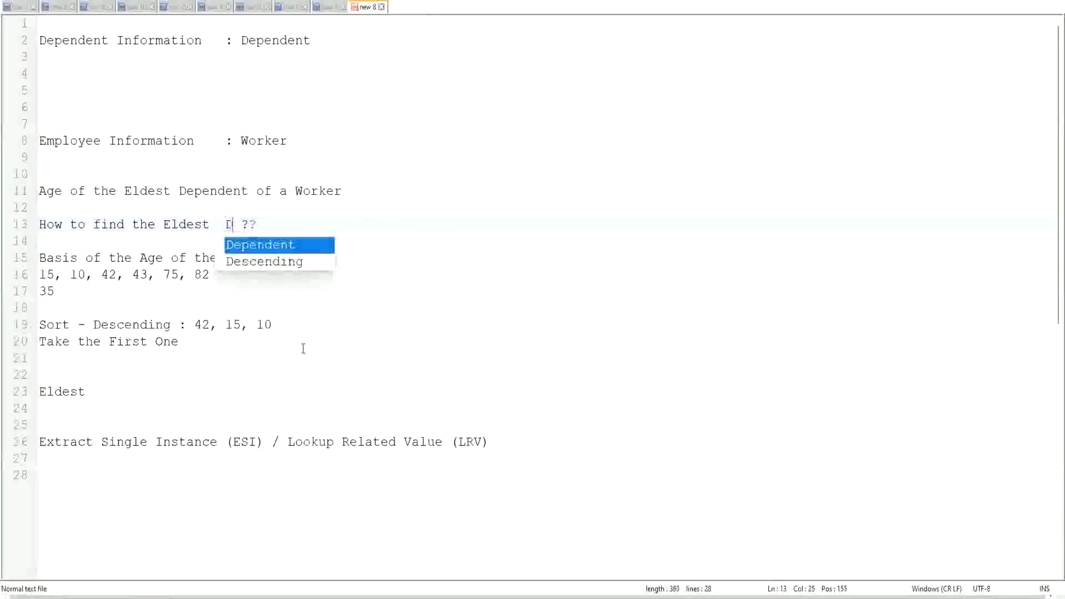
key(Return)
text(Child)
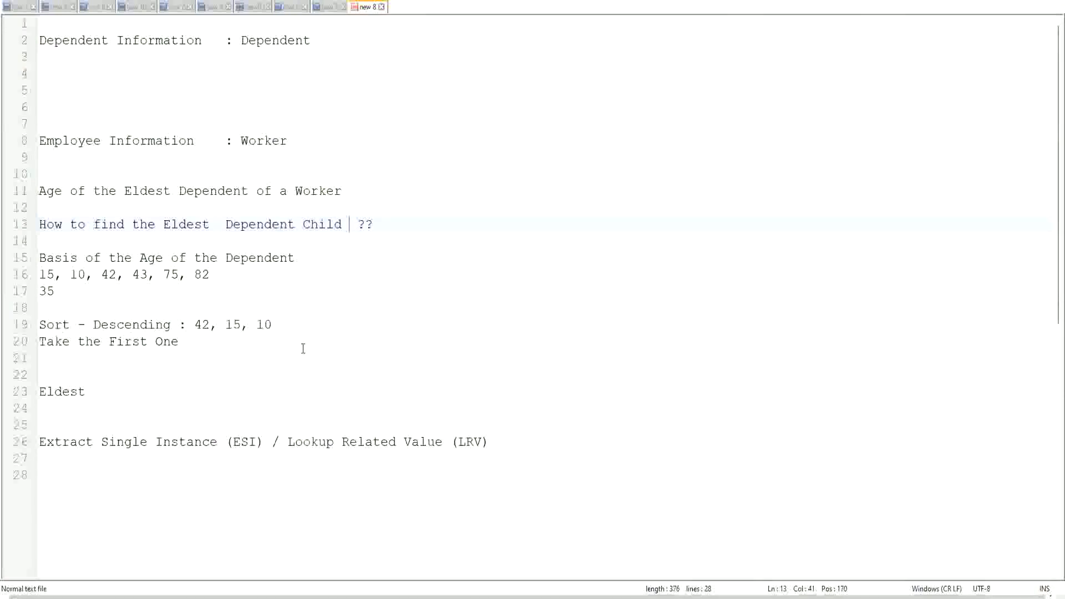
click(220, 232)
key(Delete)
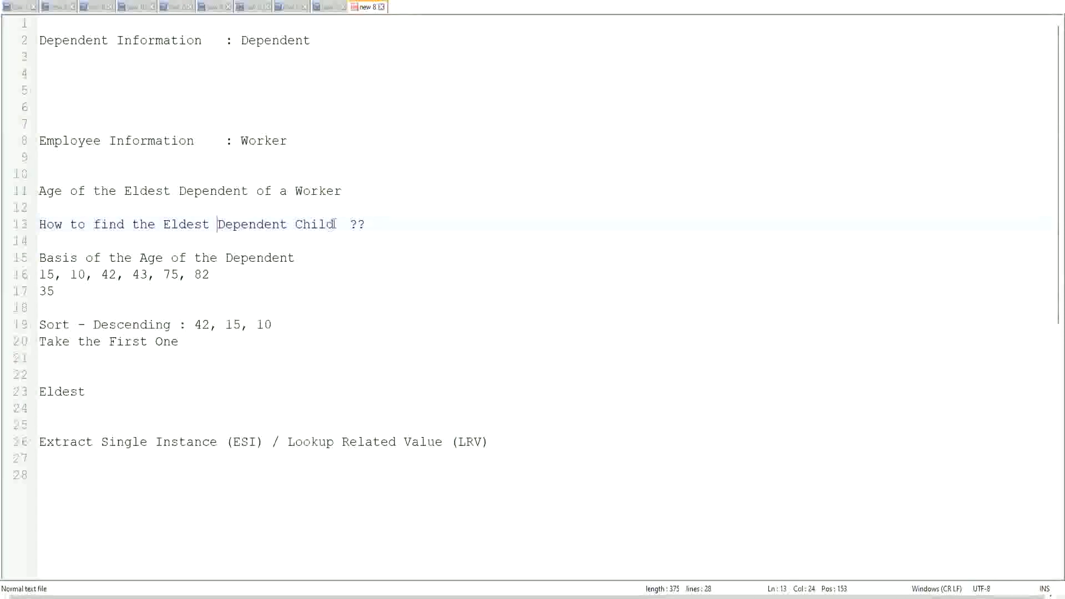
drag(219, 224, 335, 225)
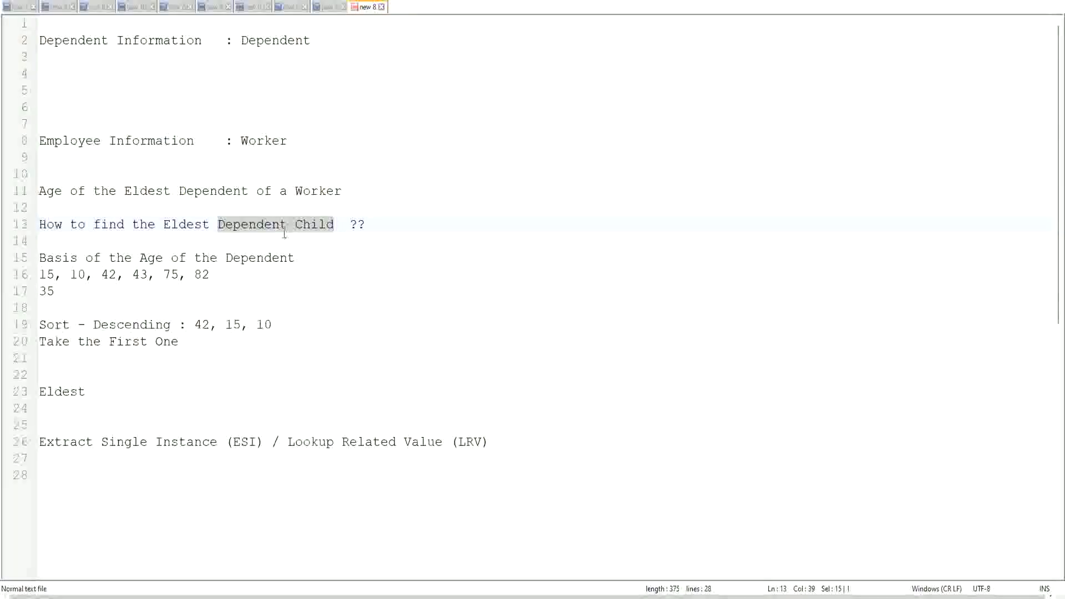
click(321, 231)
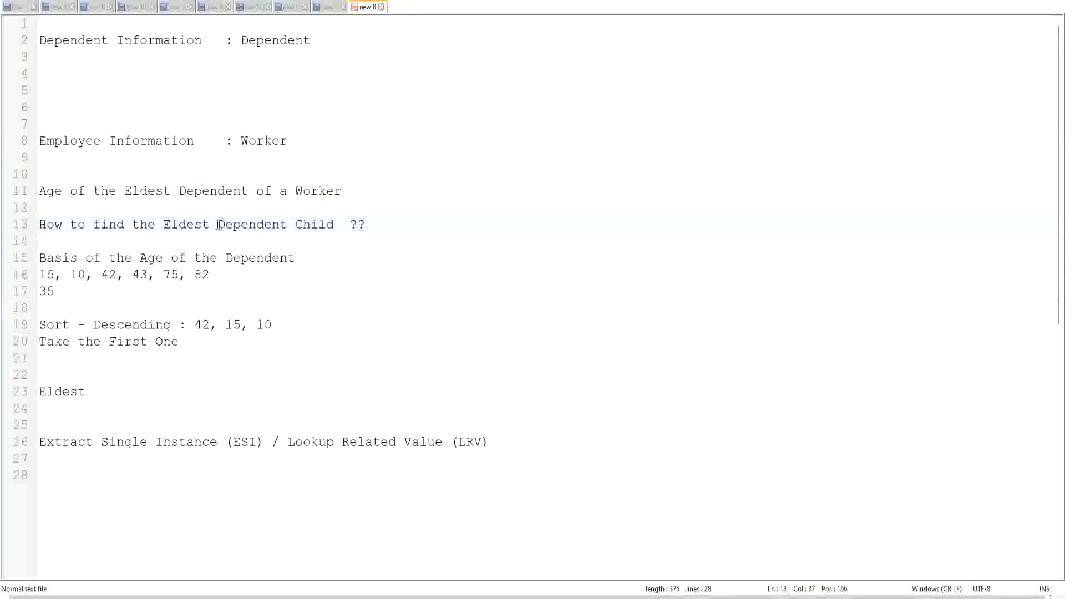
drag(215, 224, 333, 230)
click(326, 224)
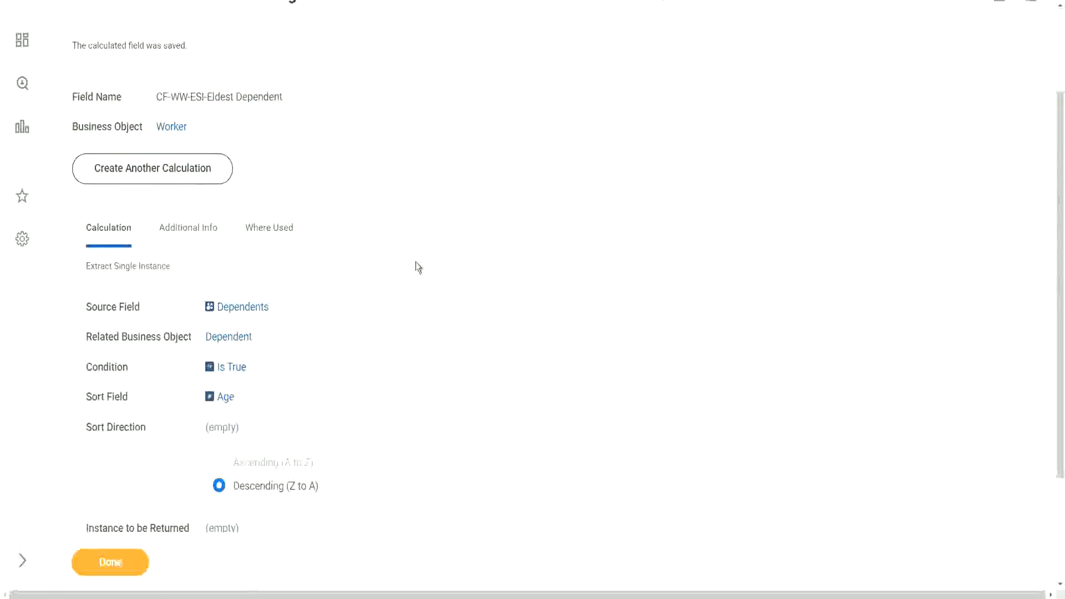
- Open the saved calculated field in Workday for editing and rename it CF-WW-ESI-Eldest Dependent Child
scroll(415, 262, up, 2)
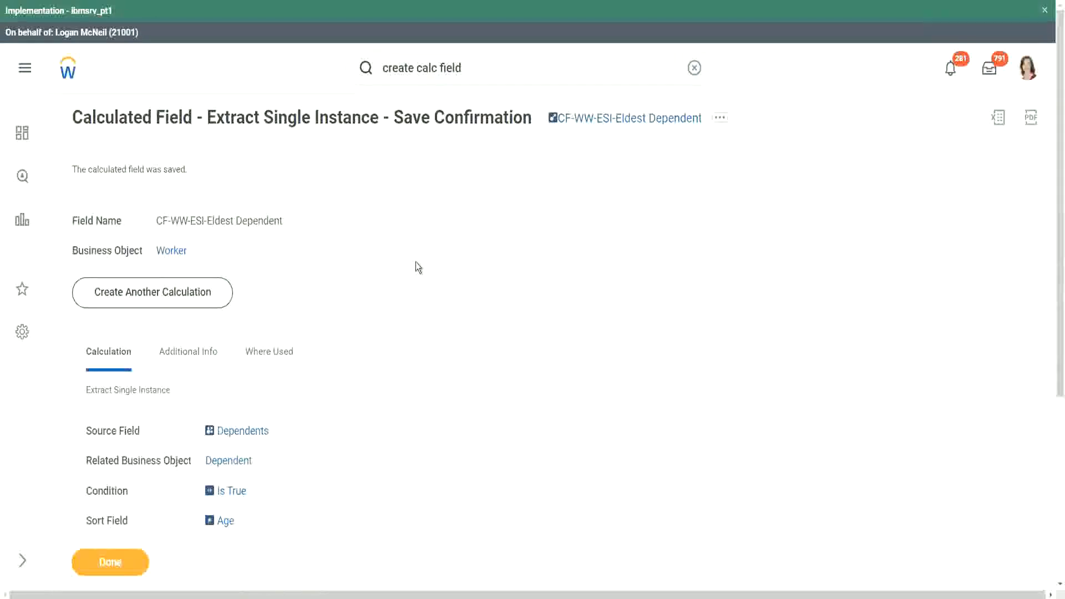
scroll(416, 262, down, 2)
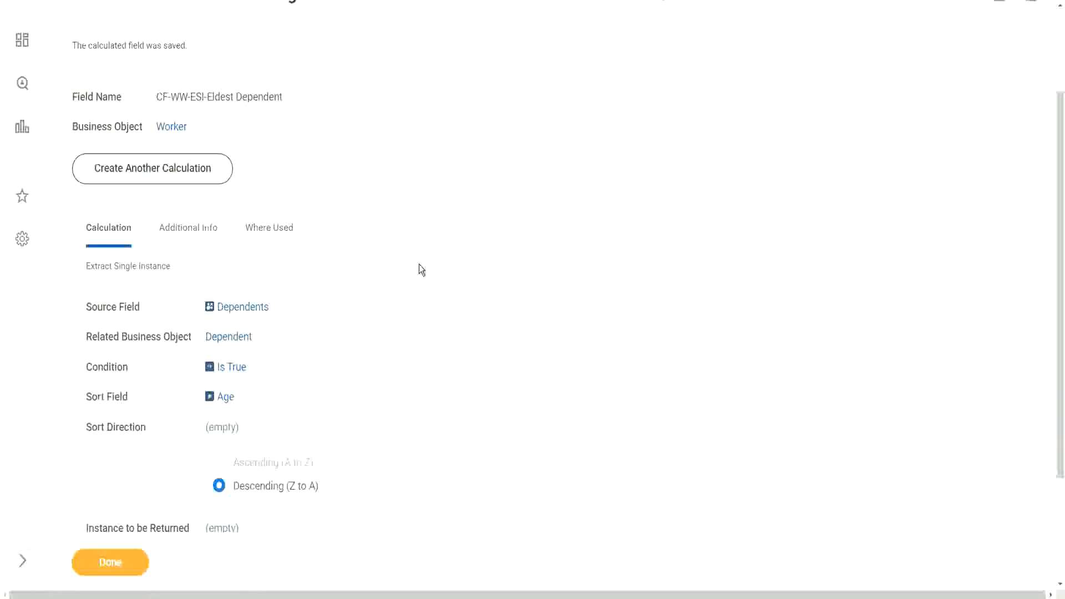
scroll(418, 264, up, 1)
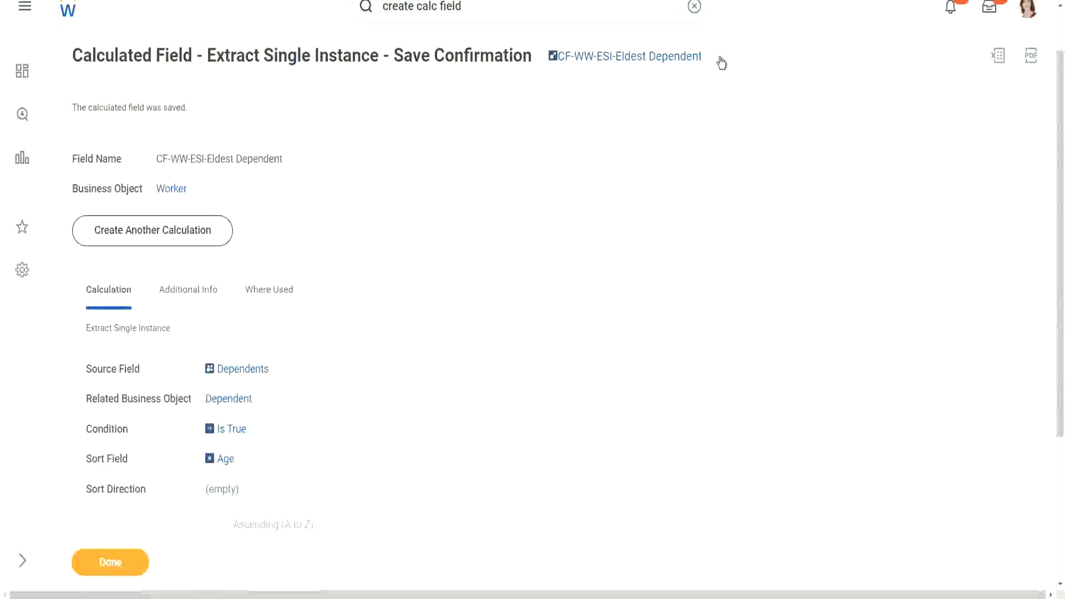
click(721, 62)
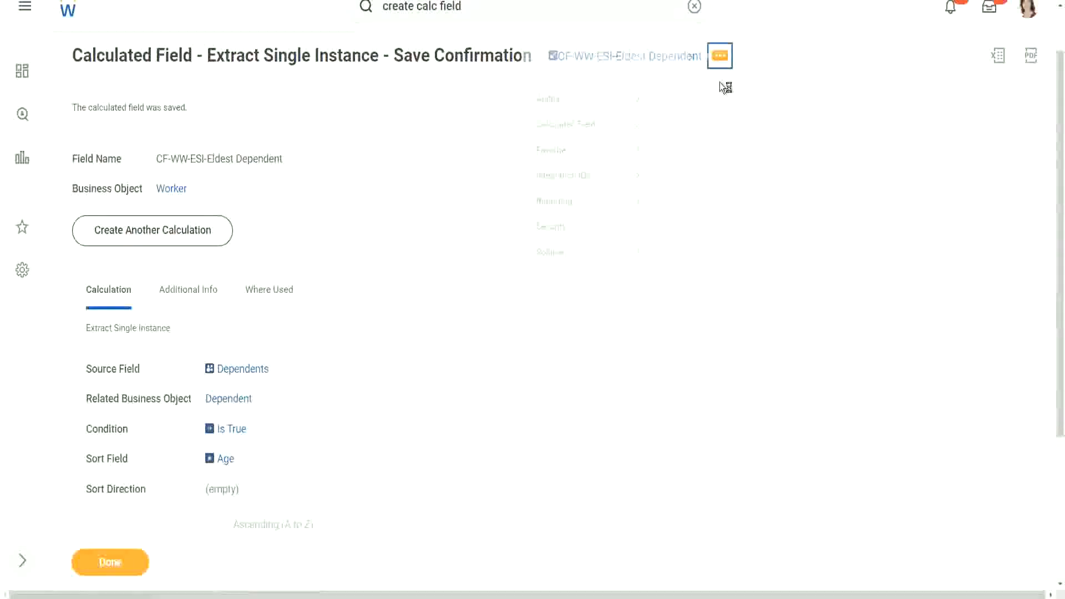
mouse_move(571, 131)
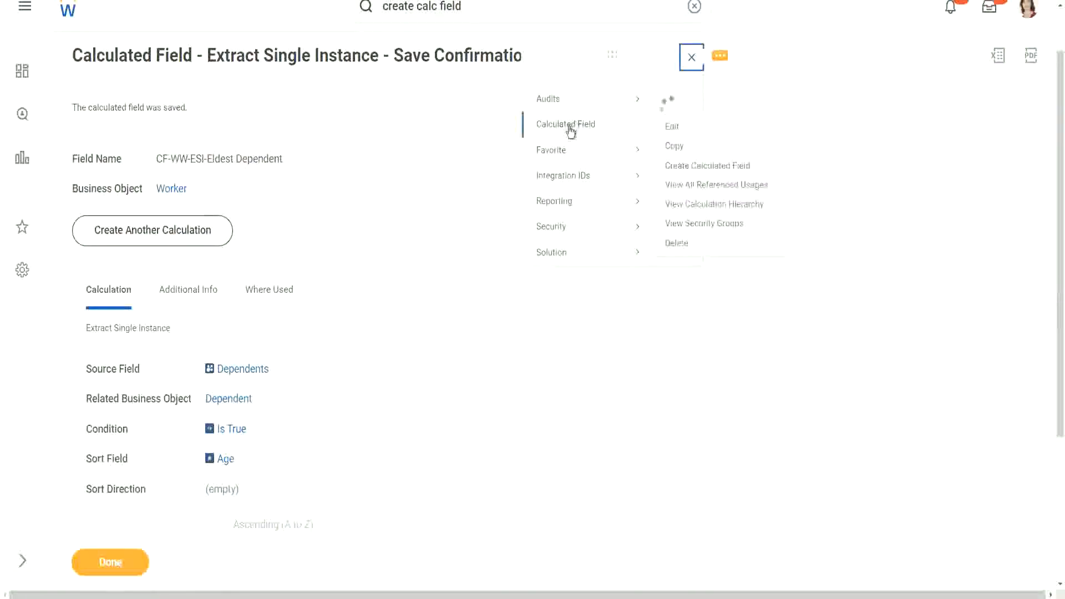
click(671, 129)
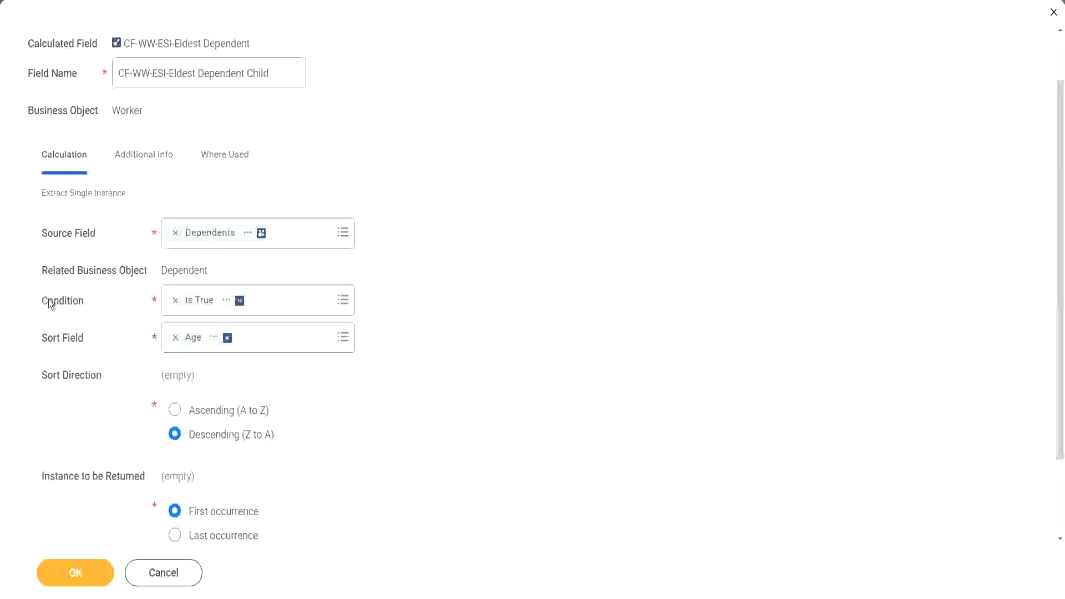
- Open the condition choices of the renamed calculated field
click(93, 300)
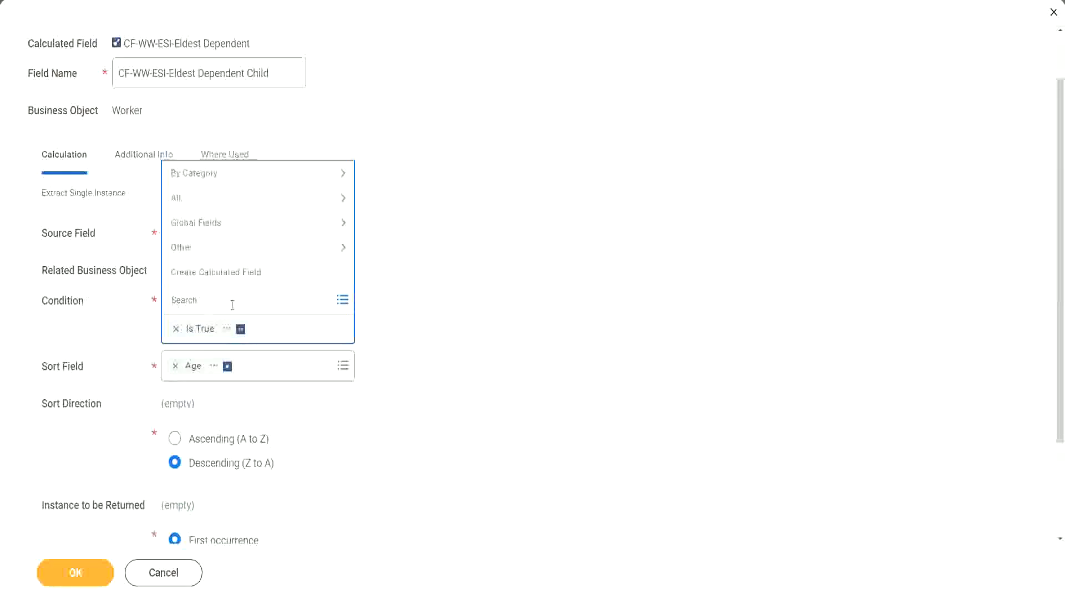